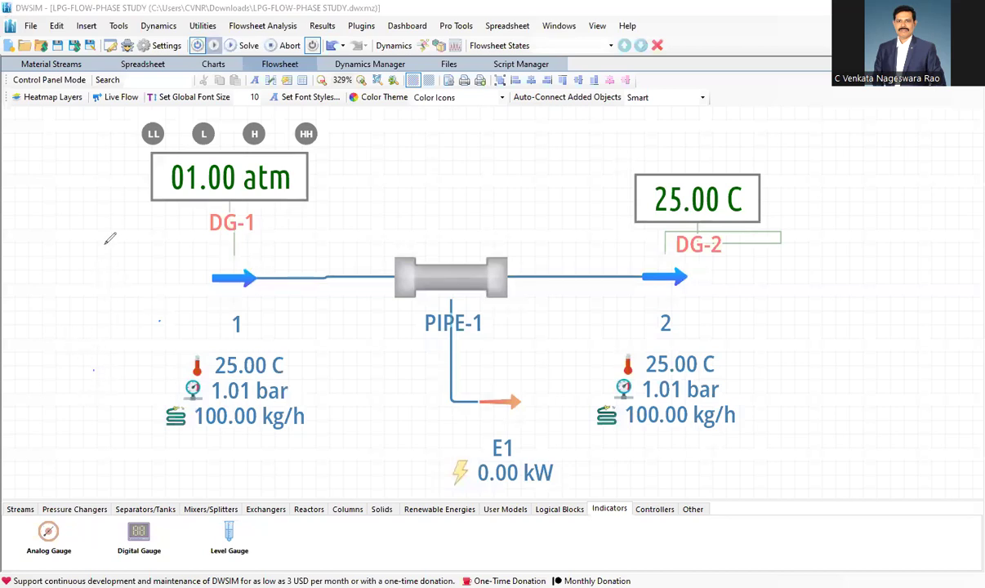
Annotate the flowsheet beside stream 1 with an underlined LPG label, a gas cylinder sketch and the notes Prop and Butane
mouse_move(89, 238)
left_mouse_down()
mouse_move(96, 258)
mouse_move(109, 247)
mouse_move(138, 262)
left_mouse_up()
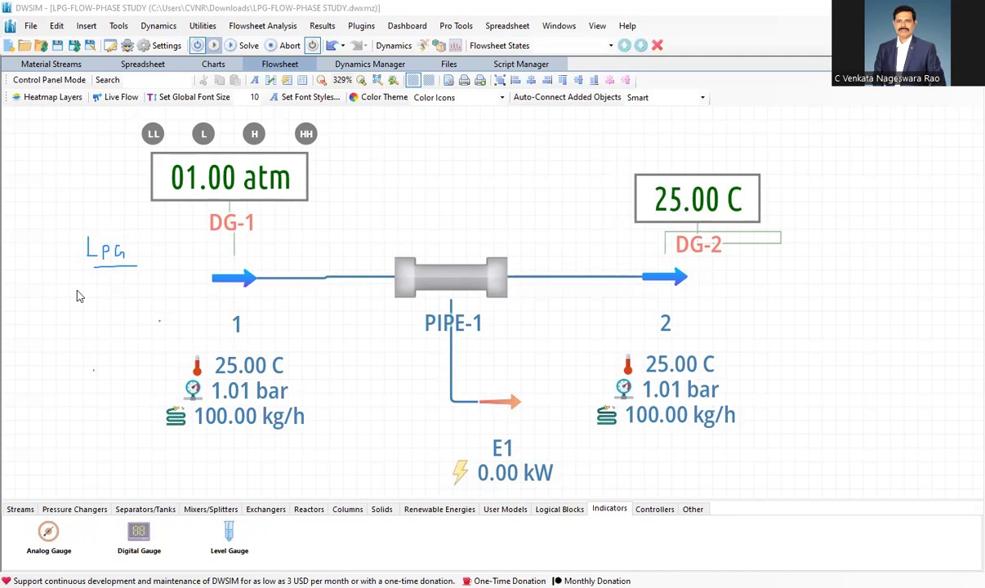
left_click(157, 258)
mouse_move(94, 280)
left_mouse_down()
mouse_move(108, 274)
mouse_move(81, 282)
mouse_move(83, 331)
mouse_move(102, 349)
mouse_move(127, 314)
mouse_move(124, 291)
mouse_move(128, 343)
left_mouse_up()
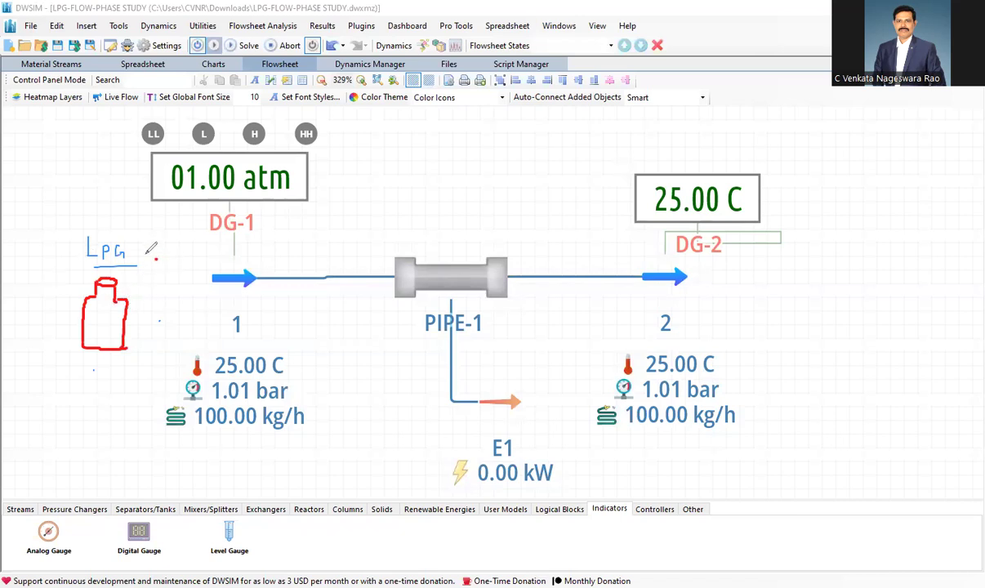
mouse_move(151, 246)
left_mouse_down()
mouse_move(172, 244)
mouse_move(150, 276)
mouse_move(199, 281)
left_mouse_up()
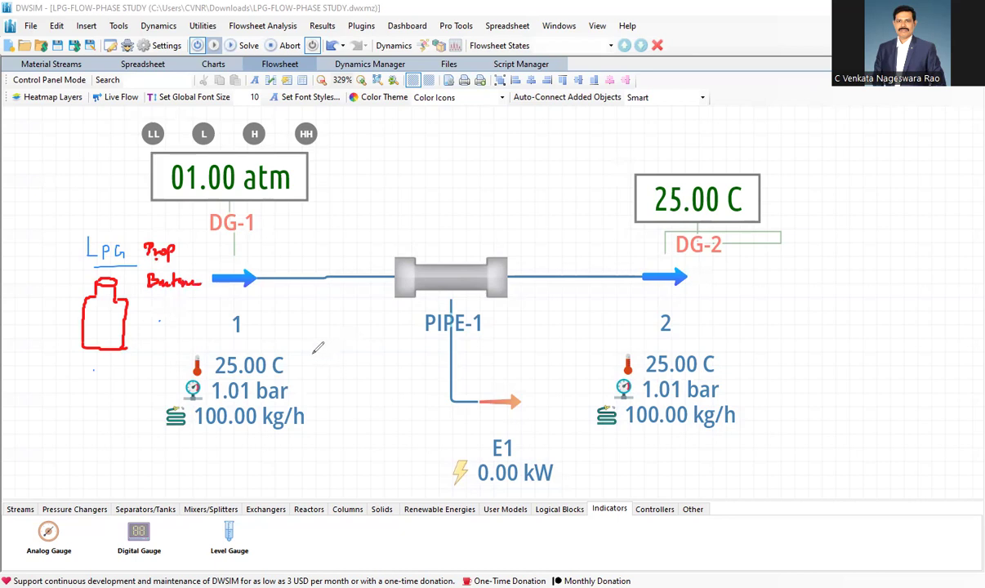
Handwrite the feed composition P - 60% and B - 40% beside stream 1's conditions
mouse_move(313, 350)
left_mouse_down()
mouse_move(313, 361)
mouse_move(373, 364)
left_mouse_up()
left_click_drag(317, 380, 317, 393)
mouse_move(317, 381)
left_mouse_down()
mouse_move(318, 392)
mouse_move(354, 389)
left_mouse_up()
mouse_move(352, 382)
left_mouse_down()
mouse_move(352, 394)
mouse_move(360, 383)
mouse_move(368, 394)
left_mouse_up()
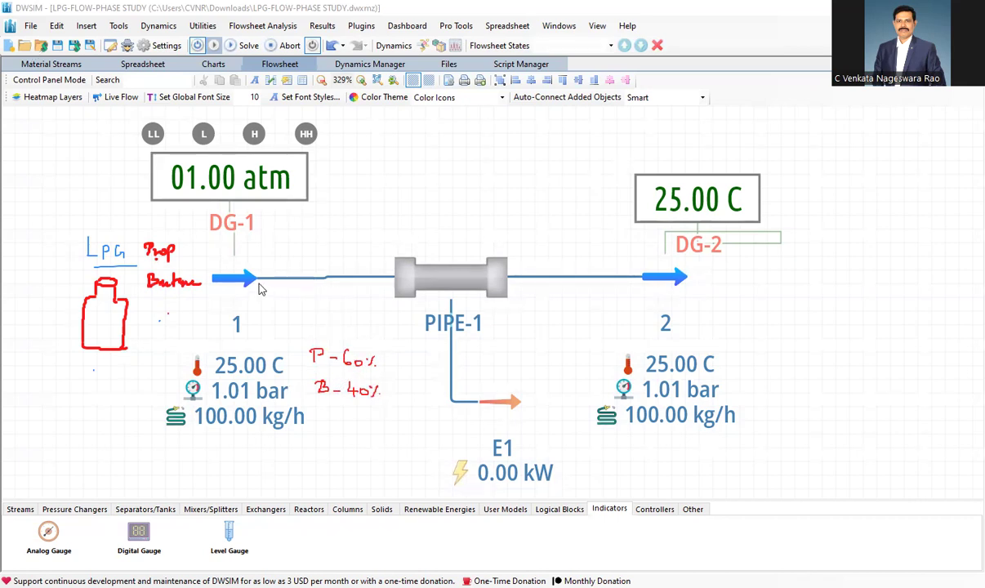
Open material stream 1's properties and erase the handwritten notes covering them
left_click(237, 301)
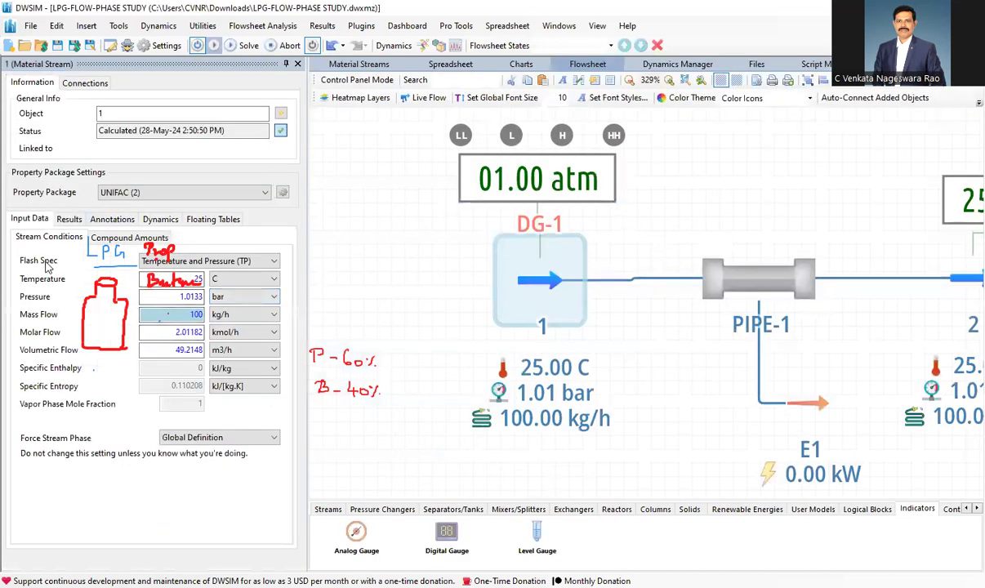
left_click(57, 312)
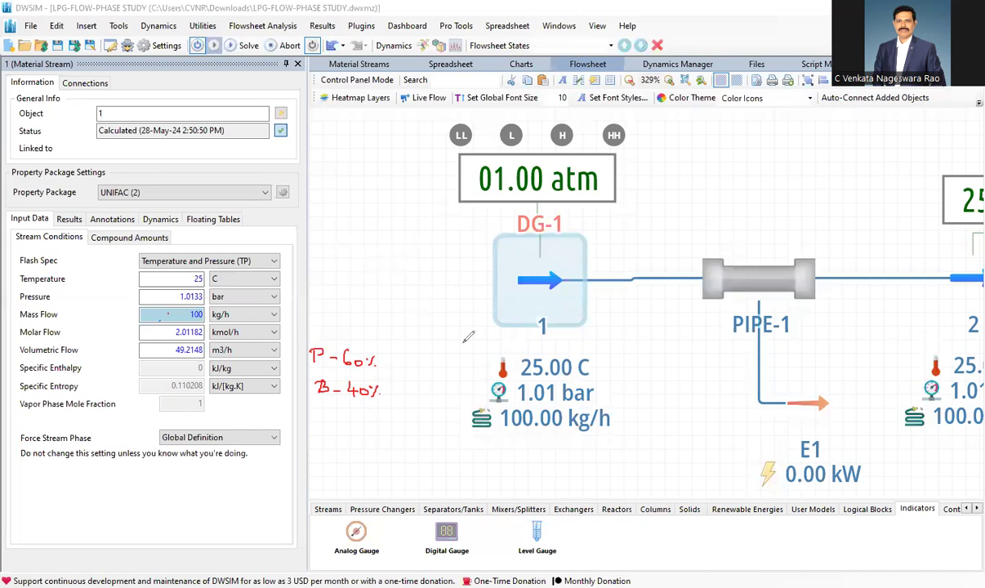
Add handwritten ticks beside stream 1's temperature, pressure and mass flow, and write an underlined UNIFAC below them
left_click_drag(617, 360, 634, 352)
mouse_move(616, 389)
left_mouse_down()
mouse_move(630, 386)
mouse_move(636, 411)
left_mouse_up()
mouse_move(559, 454)
left_mouse_down()
mouse_move(581, 462)
mouse_move(634, 448)
left_mouse_up()
left_click_drag(594, 485, 645, 460)
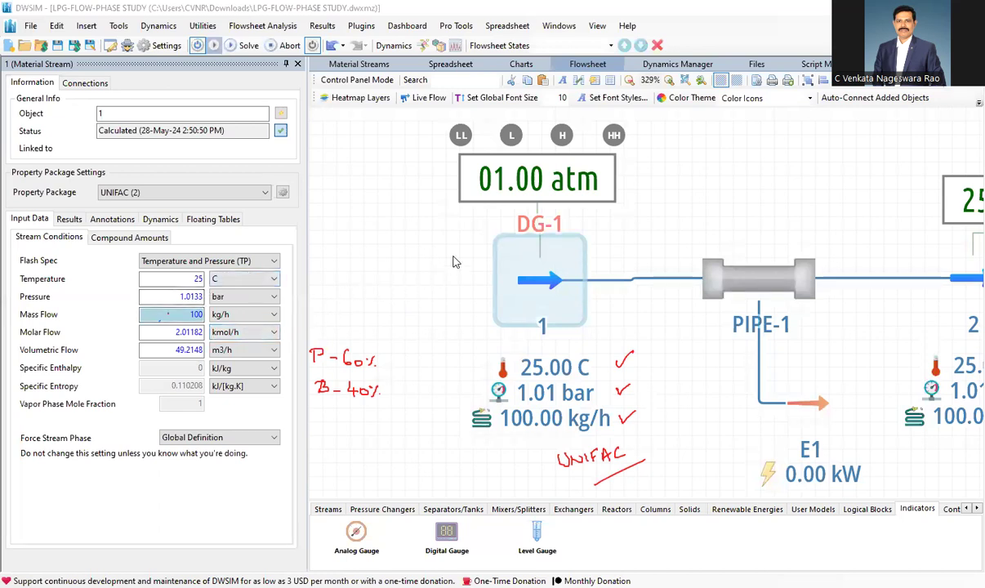
Reposition the DG-2 digital gauge directly above stream 2 and set the property editors to auto-hide
left_click_drag(514, 277, 415, 268)
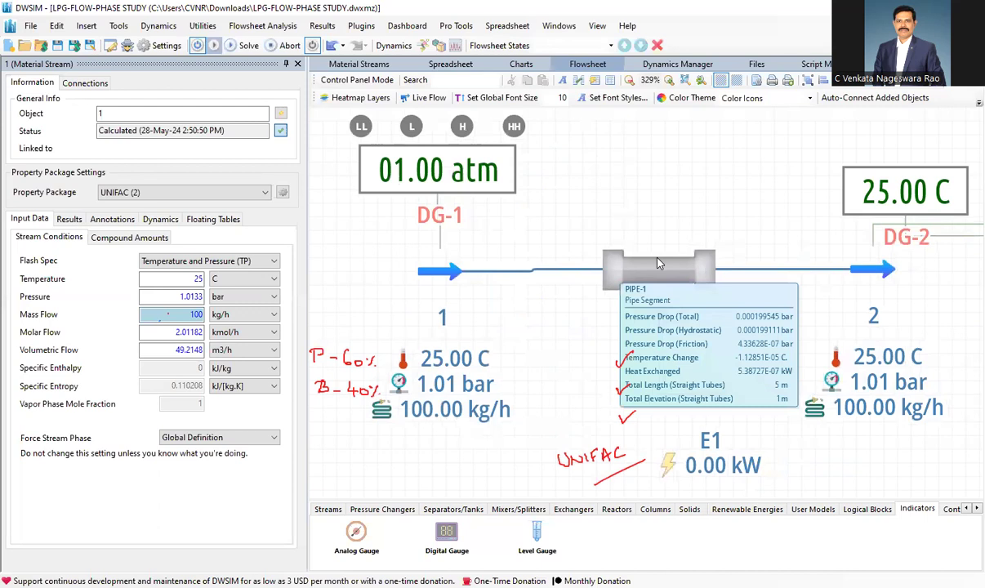
mouse_move(871, 287)
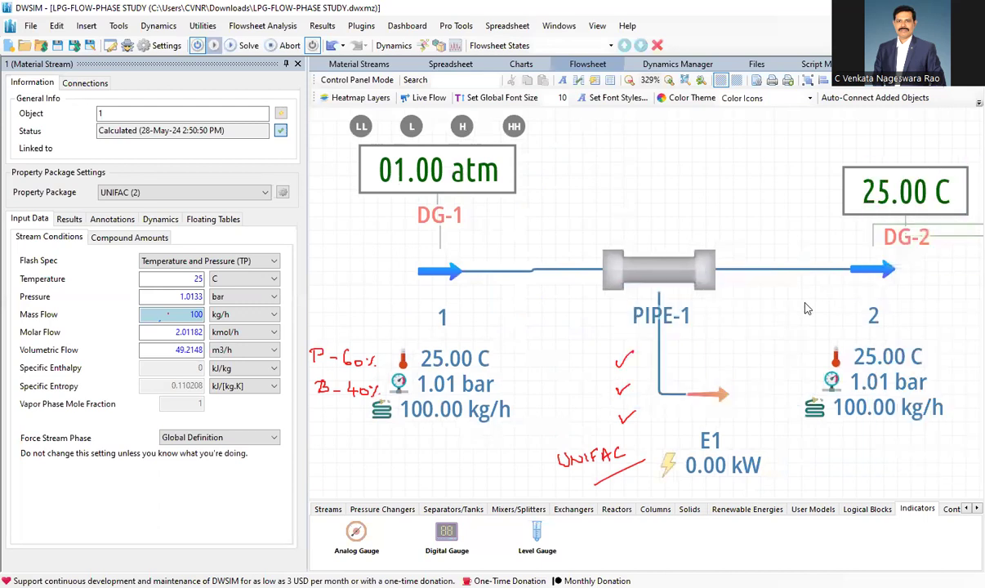
left_click_drag(758, 285, 723, 294)
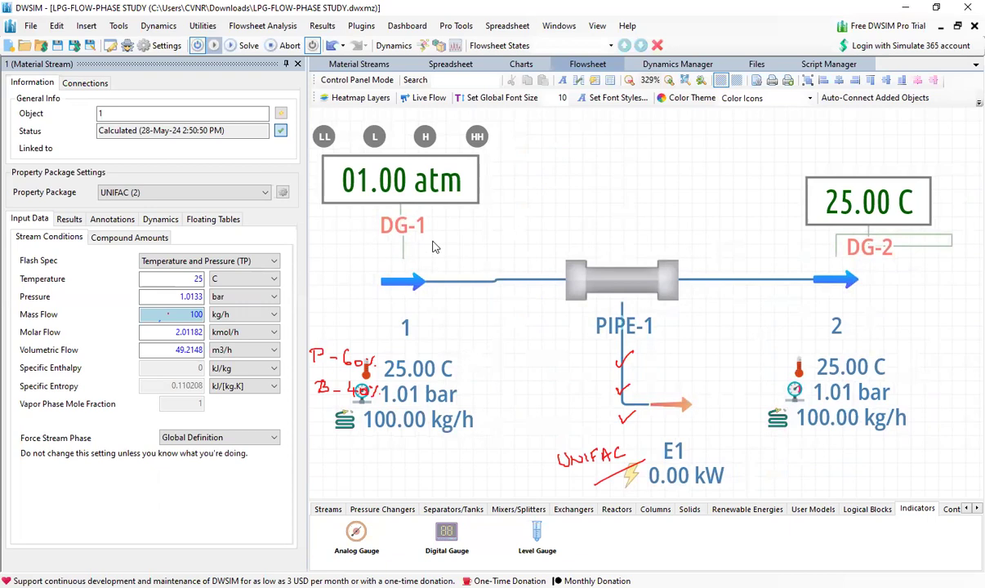
left_click_drag(834, 231, 811, 206)
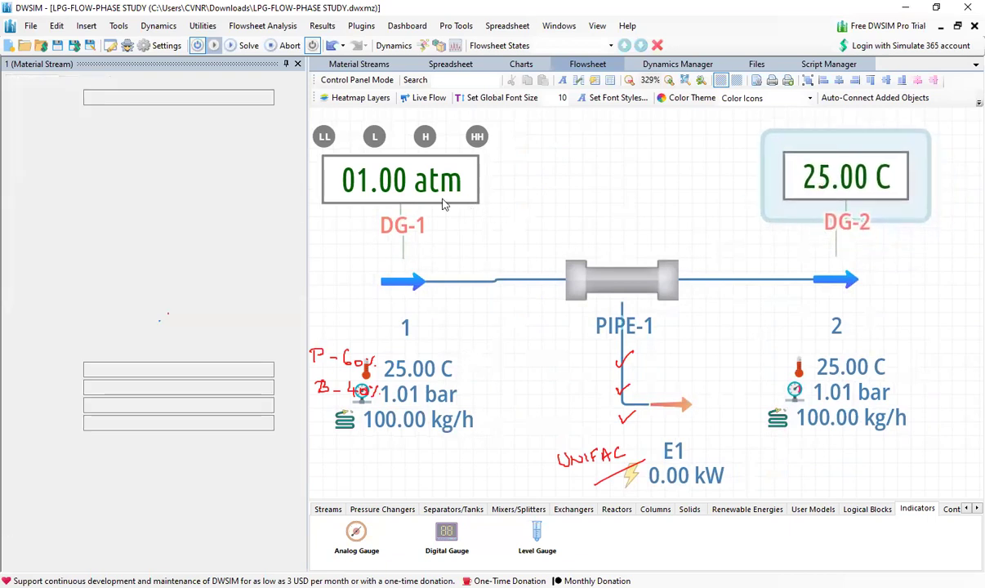
left_click(285, 63)
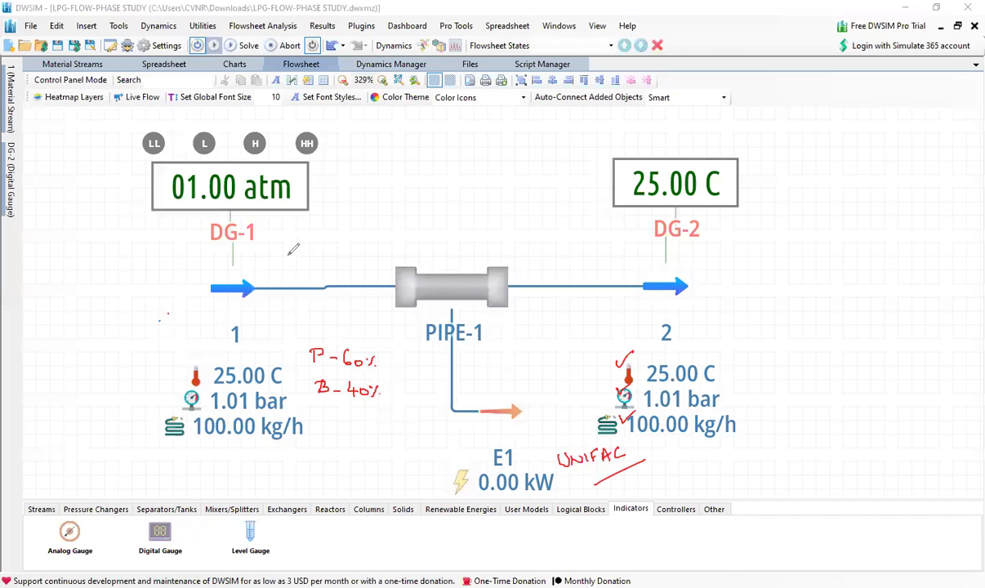
Handwrite the inlet conditions P - 1 atm and T - 25°C above the line between stream 1 and the pipe
mouse_move(287, 258)
left_mouse_down()
mouse_move(312, 247)
mouse_move(293, 268)
left_mouse_up()
left_click_drag(288, 269, 287, 277)
mouse_move(296, 272)
left_mouse_down()
mouse_move(317, 254)
mouse_move(349, 253)
left_mouse_up()
left_click_drag(317, 270, 344, 277)
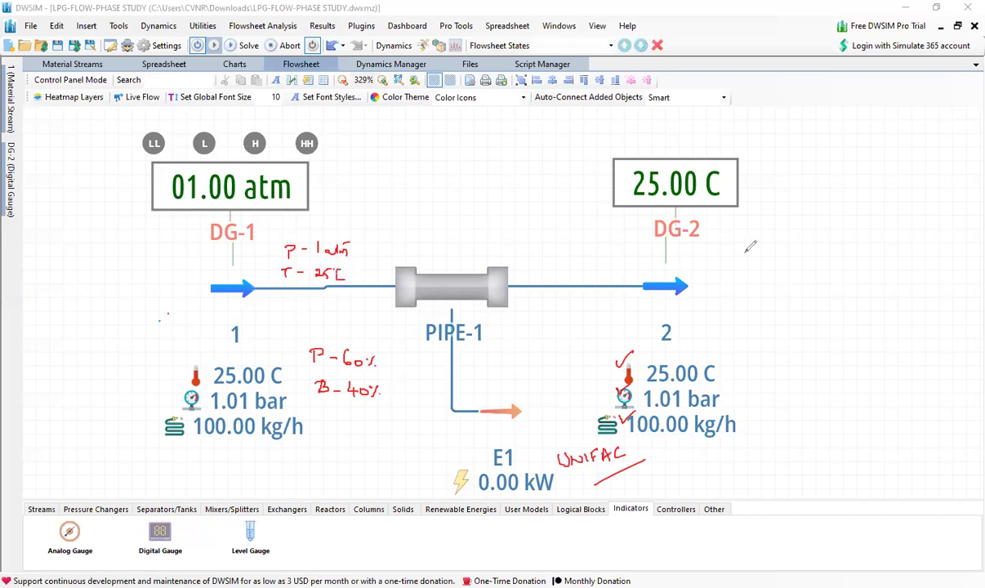
Handwrite blank P and T entries beside stream 2, "Phase of LPG" above the pipe, and L on the outlet line
mouse_move(725, 249)
left_mouse_down()
mouse_move(734, 245)
mouse_move(734, 266)
left_mouse_up()
left_click_drag(727, 267, 729, 275)
mouse_move(745, 249)
left_mouse_down()
mouse_move(754, 248)
mouse_move(760, 277)
left_mouse_up()
mouse_move(429, 216)
left_mouse_down()
mouse_move(460, 210)
mouse_move(438, 241)
mouse_move(492, 212)
mouse_move(492, 190)
mouse_move(505, 251)
mouse_move(487, 237)
mouse_move(498, 243)
mouse_move(523, 232)
left_mouse_up()
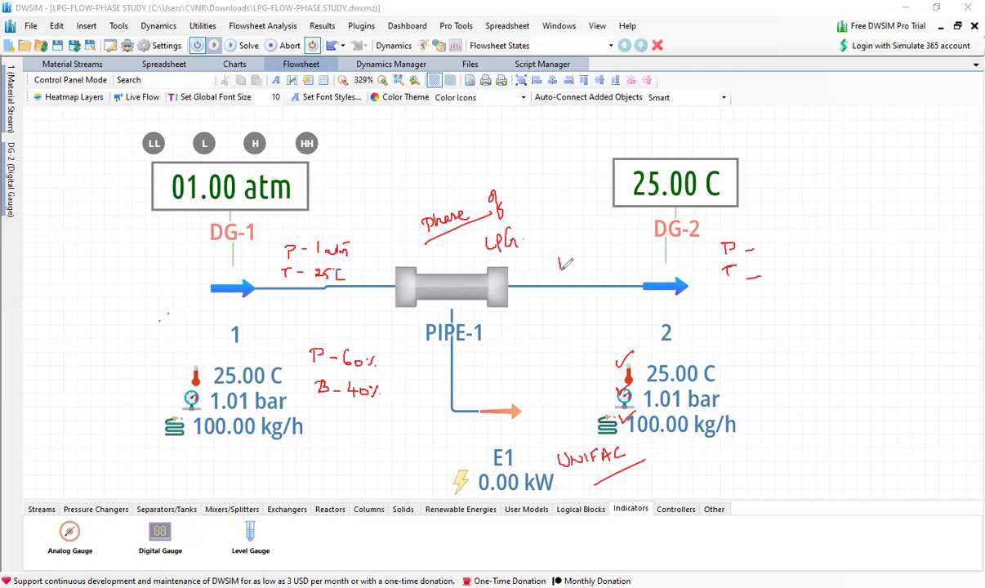
left_click_drag(561, 260, 575, 272)
Handwrite the question P = ? at T = 25°C beside stream 1
mouse_move(98, 284)
left_mouse_down()
mouse_move(99, 267)
mouse_move(100, 277)
mouse_move(123, 267)
left_mouse_up()
left_click_drag(116, 274, 132, 276)
left_click(134, 285)
left_click_drag(95, 325, 94, 314)
left_click_drag(91, 314, 114, 317)
mouse_move(105, 322)
left_mouse_down()
mouse_move(131, 323)
mouse_move(145, 310)
mouse_move(158, 323)
left_mouse_up()
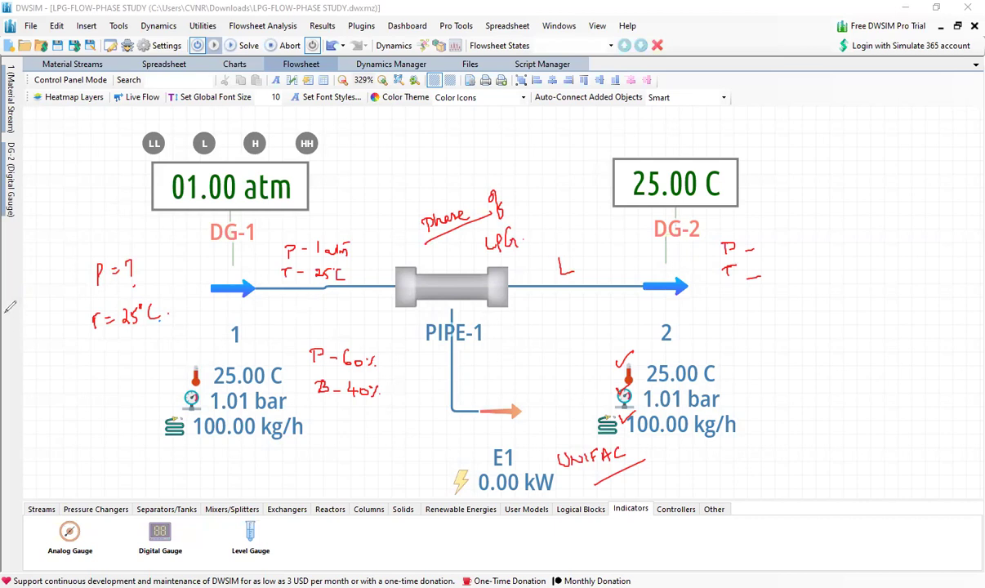
Erase the handwritten notes across the flowsheet
mouse_move(153, 384)
left_mouse_down()
mouse_move(86, 321)
mouse_move(157, 313)
mouse_move(128, 299)
mouse_move(112, 258)
mouse_move(132, 261)
mouse_move(81, 277)
mouse_move(296, 228)
mouse_move(381, 242)
mouse_move(290, 249)
mouse_move(376, 288)
mouse_move(289, 288)
mouse_move(275, 274)
mouse_move(300, 278)
mouse_move(334, 356)
mouse_move(387, 365)
mouse_move(302, 357)
mouse_move(403, 420)
mouse_move(376, 395)
mouse_move(348, 398)
mouse_move(384, 292)
mouse_move(438, 183)
mouse_move(474, 207)
mouse_move(499, 193)
mouse_move(435, 236)
mouse_move(514, 239)
mouse_move(590, 276)
mouse_move(642, 435)
mouse_move(636, 466)
mouse_move(528, 432)
left_mouse_up()
mouse_move(689, 222)
left_mouse_down()
mouse_move(733, 242)
mouse_move(691, 240)
mouse_move(753, 259)
left_mouse_up()
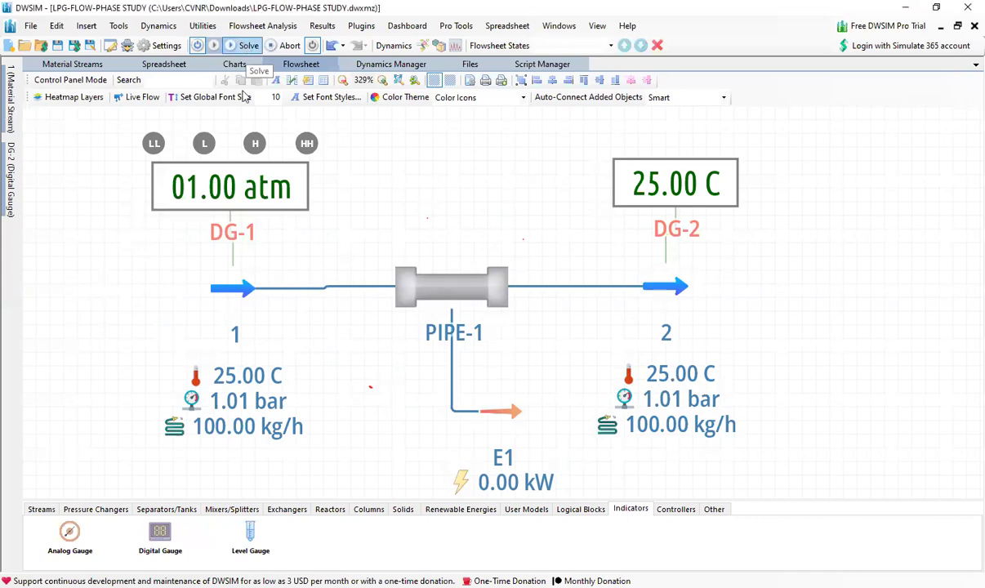
Review material stream 1's conditions and its input compound amounts
mouse_move(236, 290)
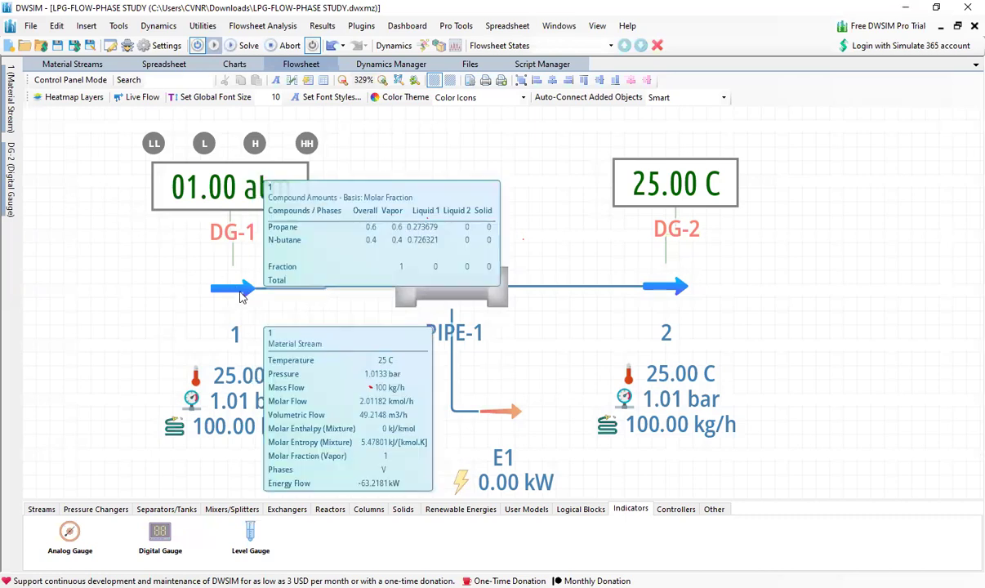
left_click(239, 298)
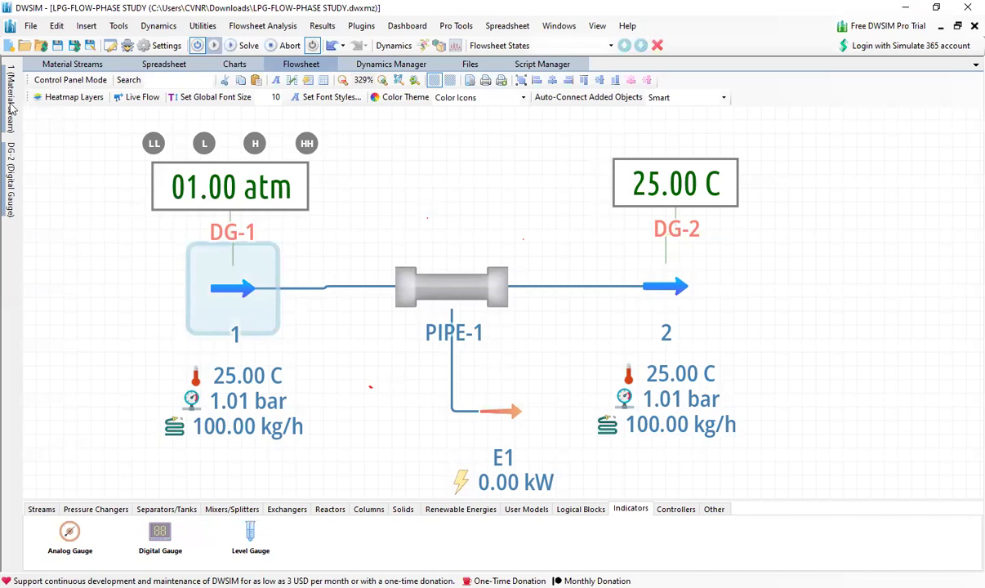
mouse_move(11, 112)
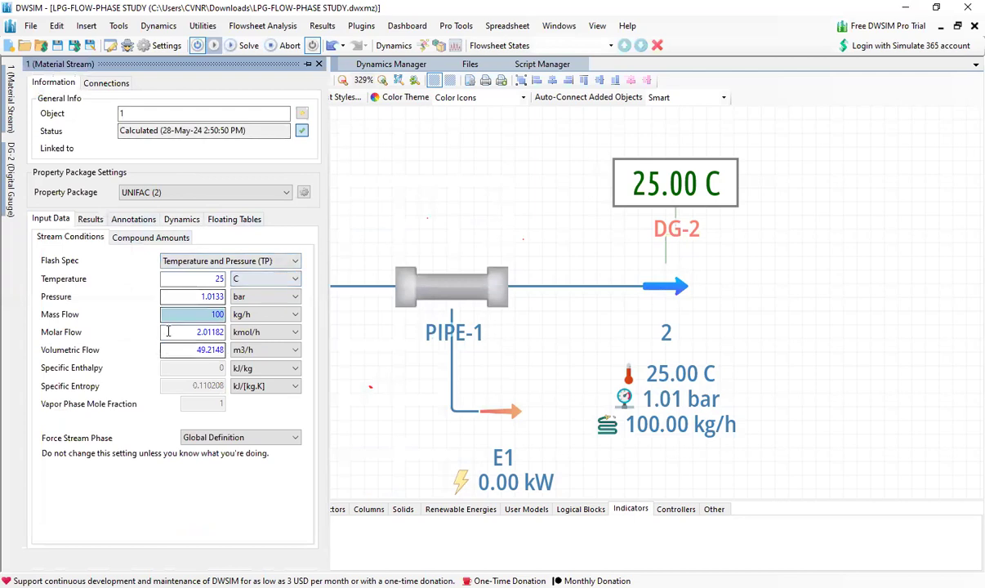
left_click(145, 238)
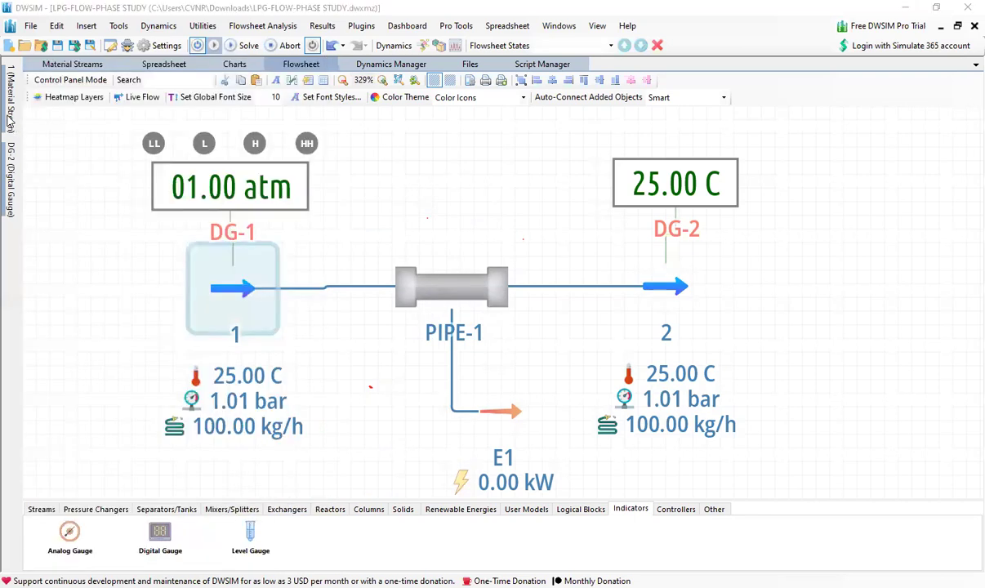
Examine stream 1's calculated results: vapor mole fractions, compound properties and mixture phase properties
mouse_move(9, 121)
left_click(90, 219)
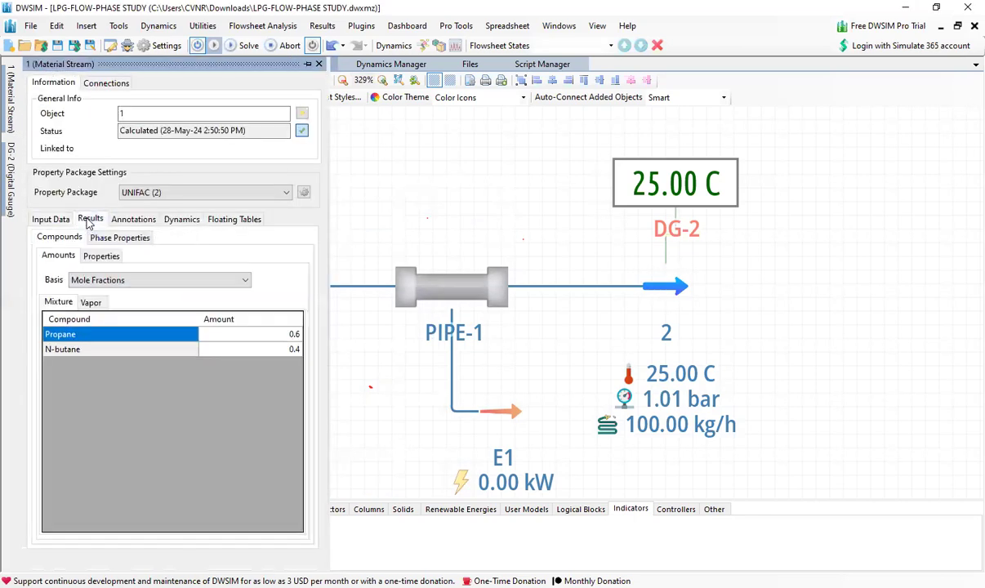
left_click(92, 304)
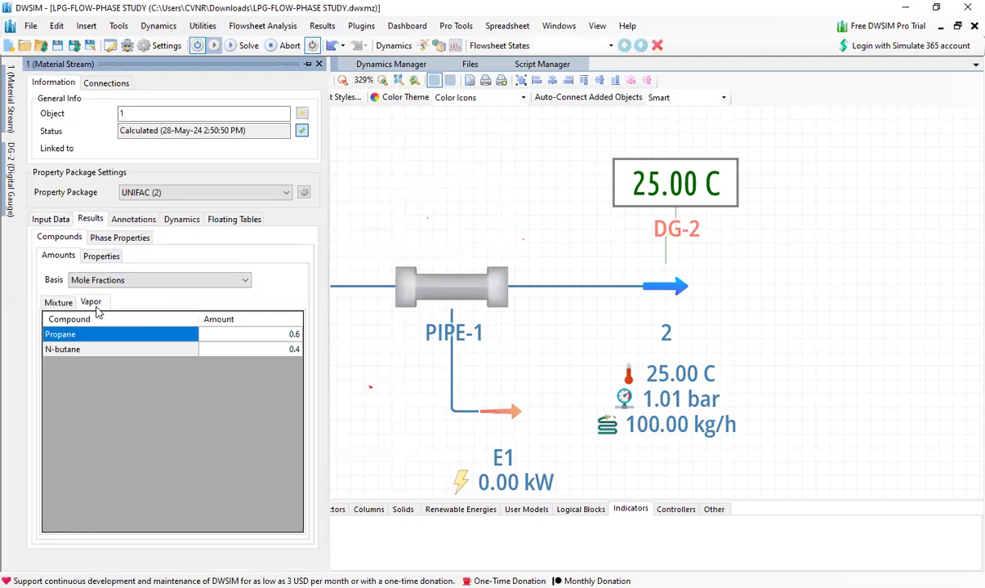
left_click(101, 255)
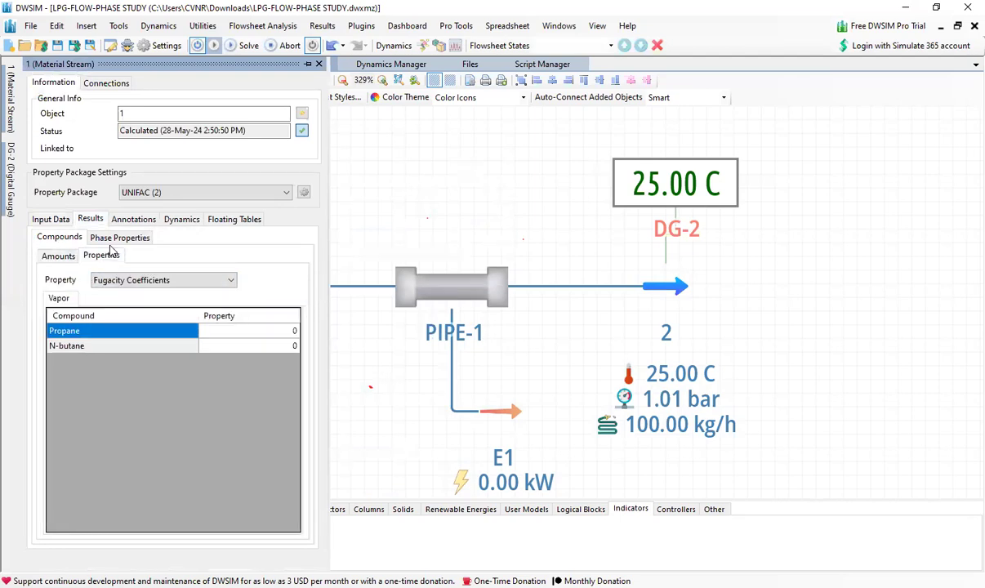
left_click(118, 238)
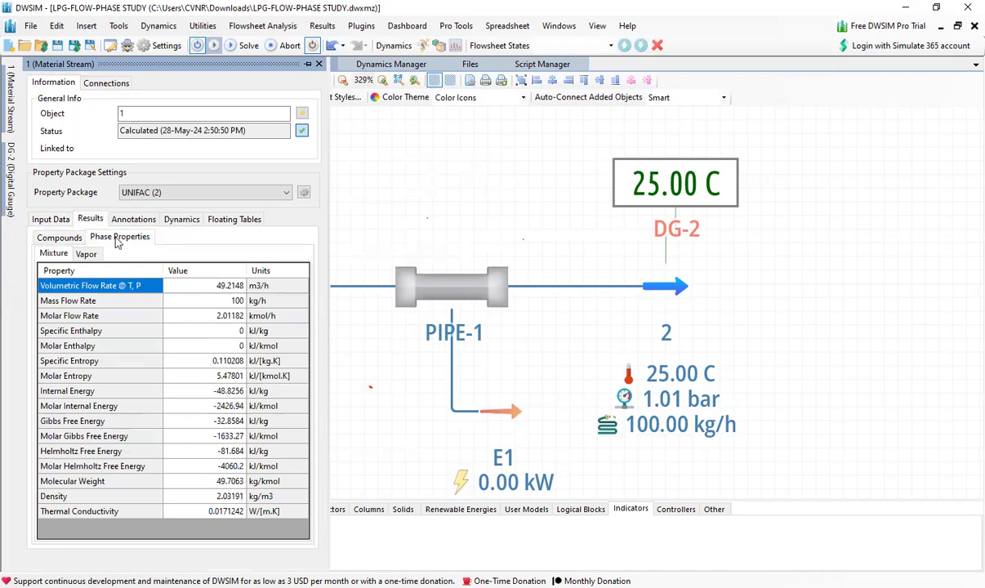
Check stream 1's floating tables, dynamics and annotations, and return through the results to its input data
left_click(233, 217)
left_click(175, 222)
left_click(139, 221)
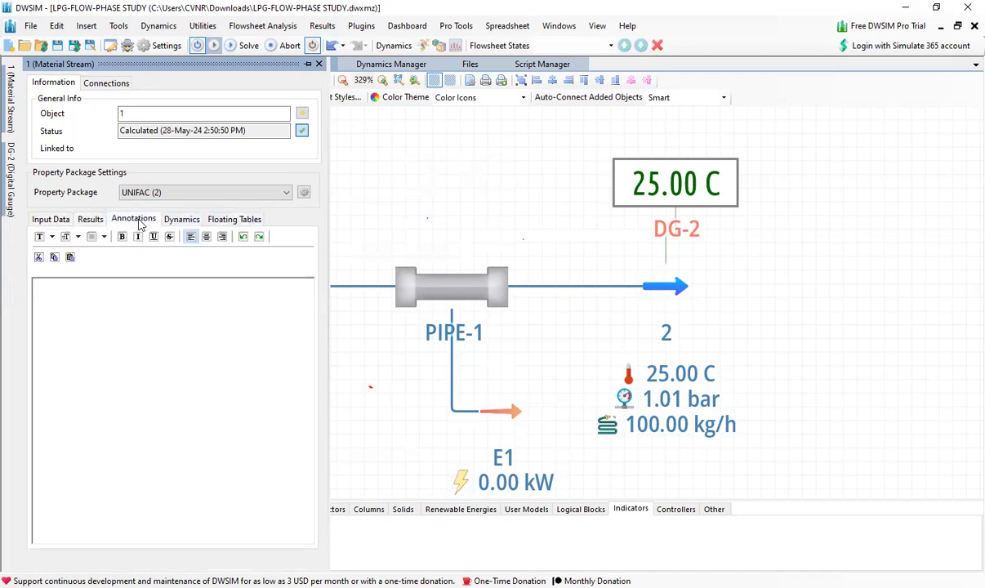
left_click(89, 219)
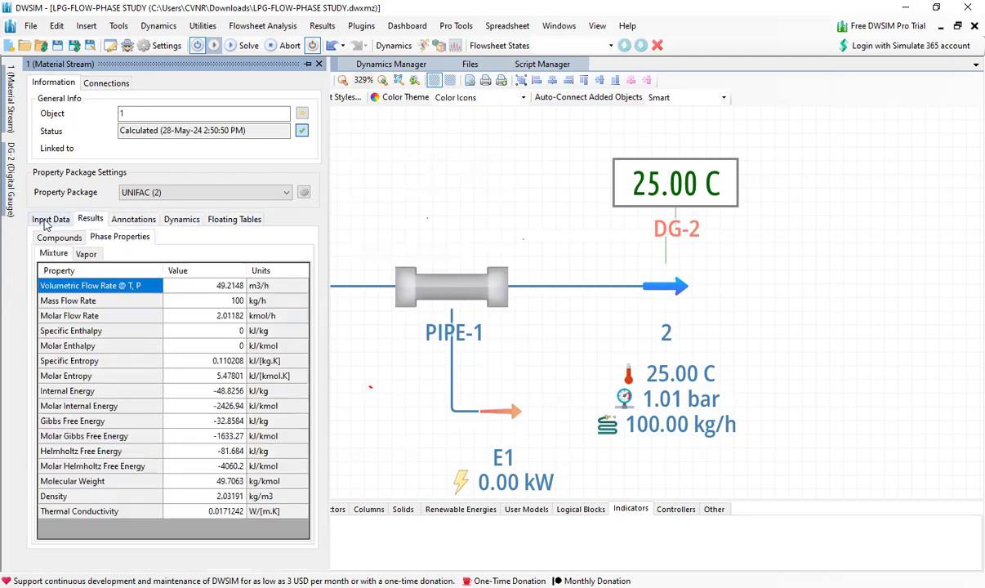
left_click(47, 222)
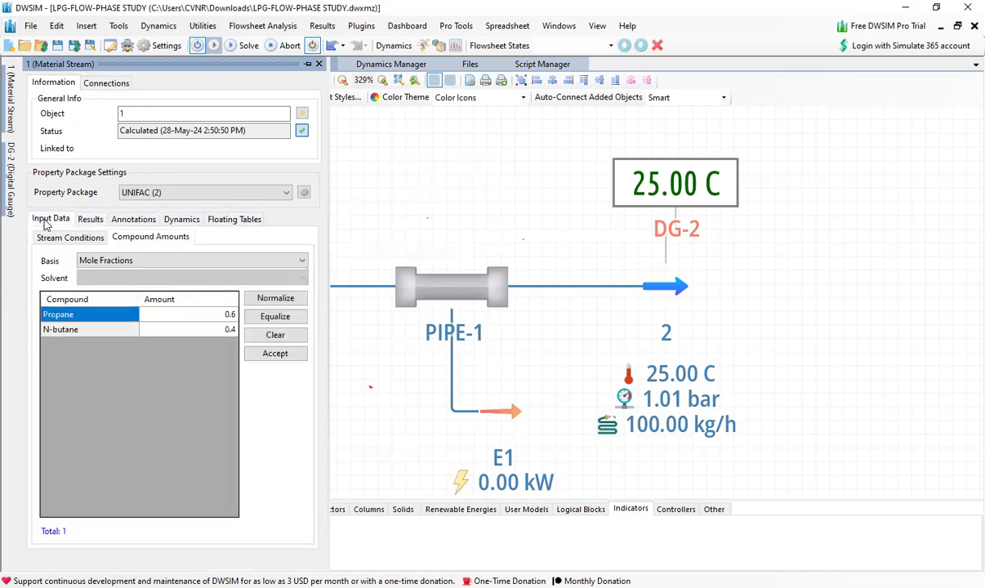
Keep stream 1's editor pinned open and set the stream pressure to 5 bar in its stream conditions
left_click(307, 63)
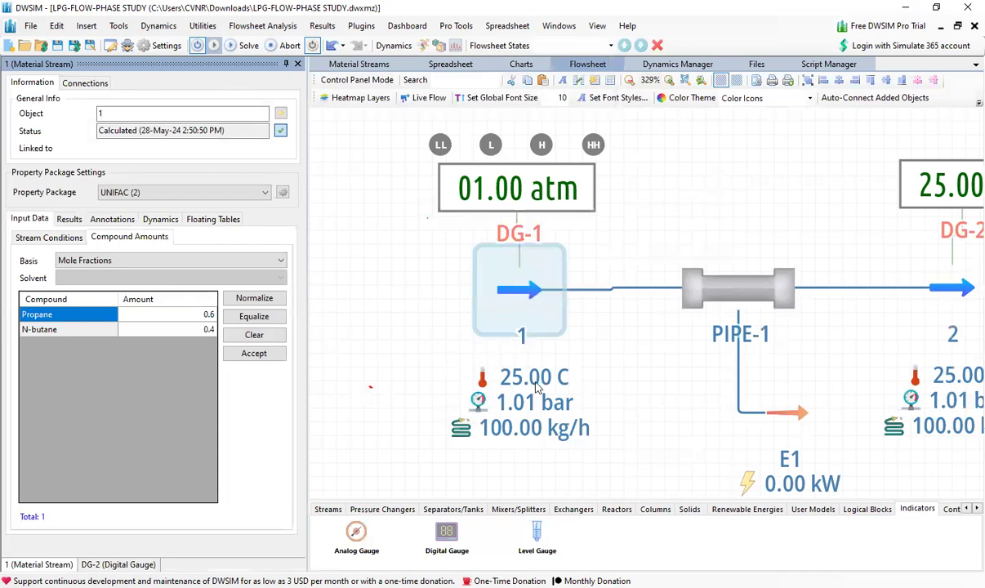
mouse_move(510, 285)
left_click(35, 239)
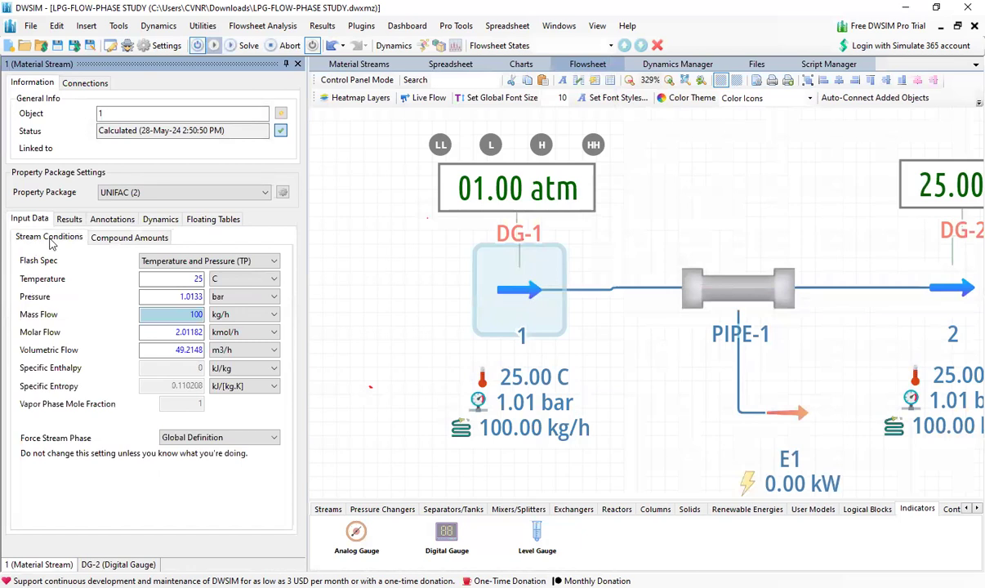
double_click(167, 296)
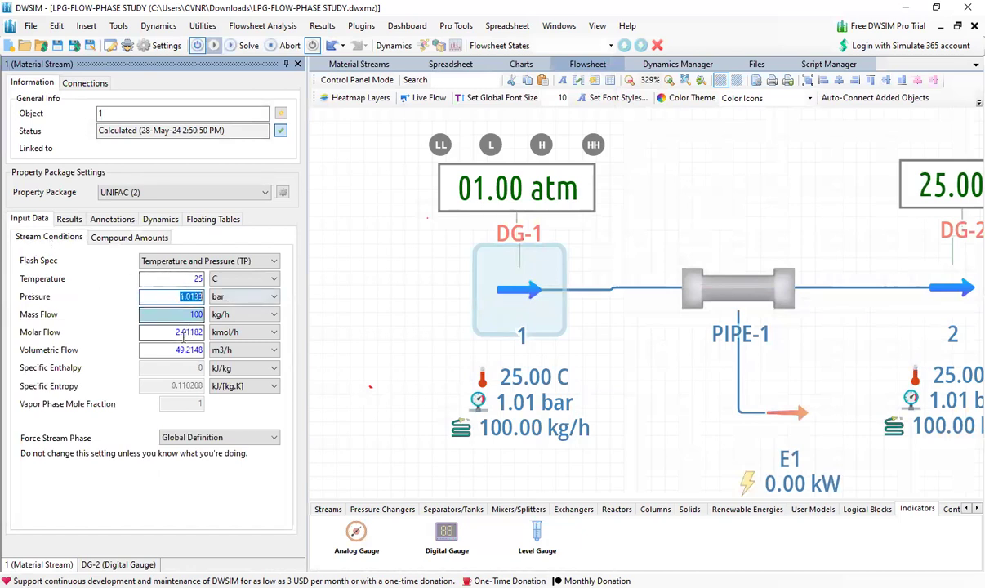
type("5")
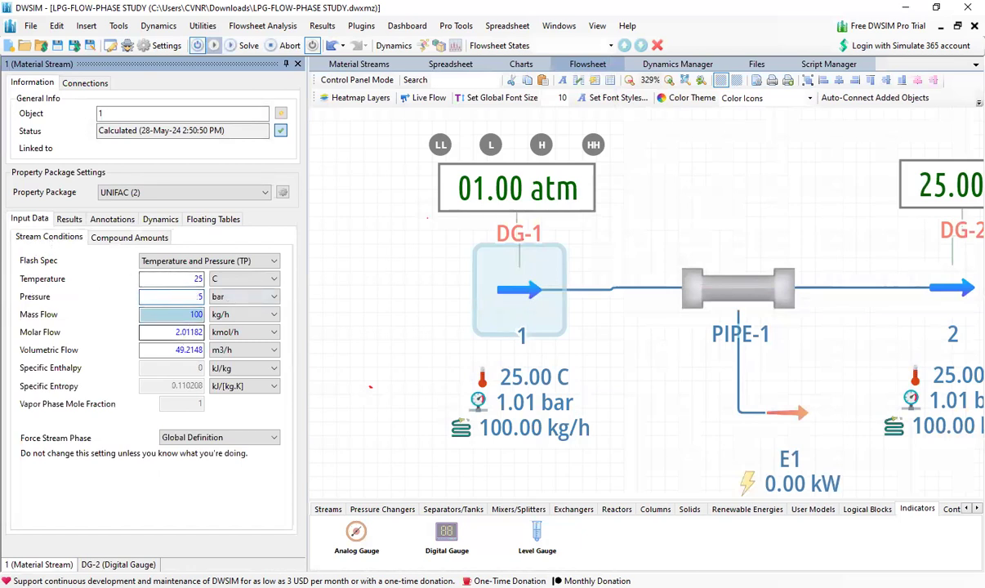
key("Return")
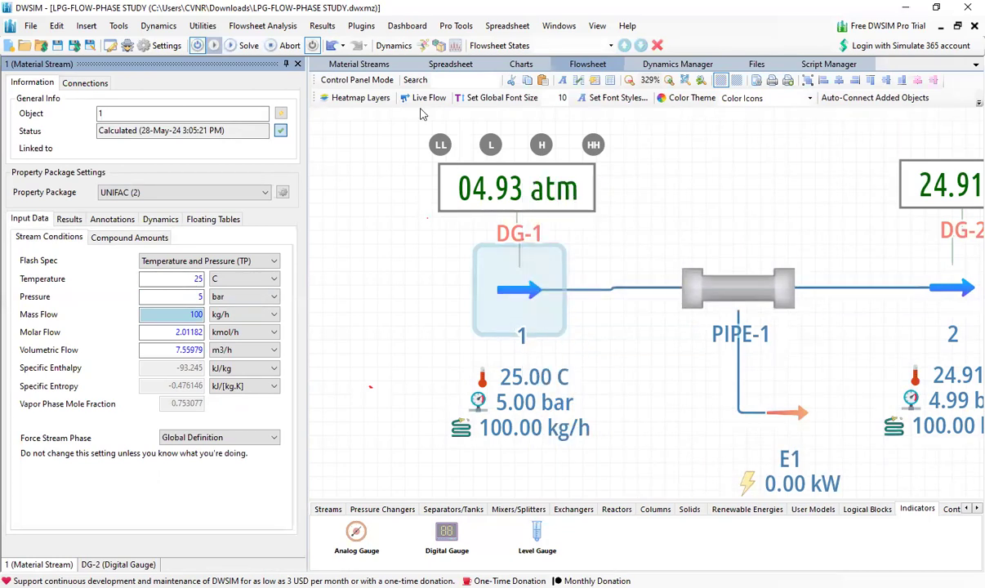
Draw curved lines from stream 1 toward the pipe and handwrite V+L and P = 5 bar beneath them
left_click_drag(504, 354, 714, 307)
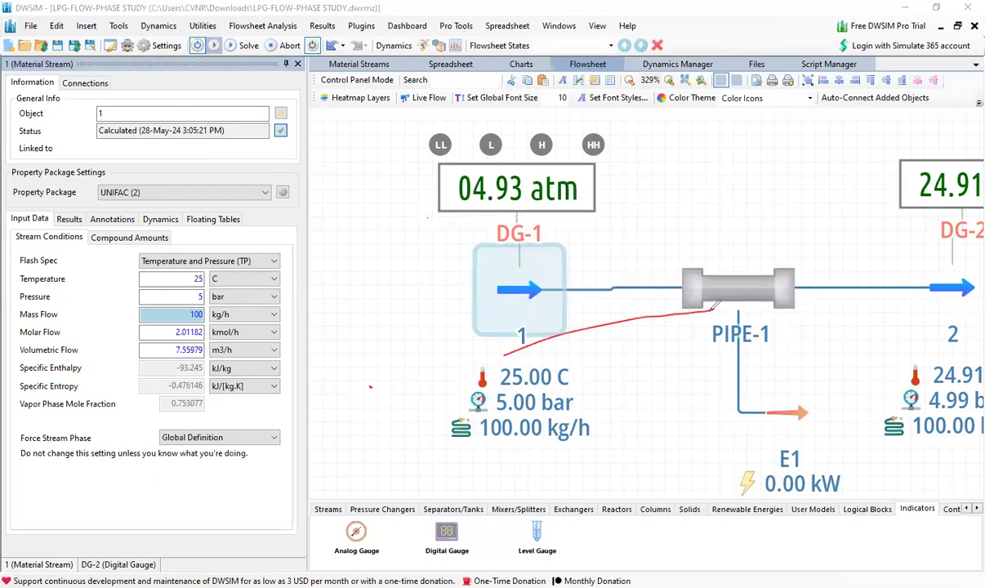
mouse_move(576, 349)
left_mouse_down()
mouse_move(641, 313)
mouse_move(626, 341)
mouse_move(658, 344)
left_mouse_up()
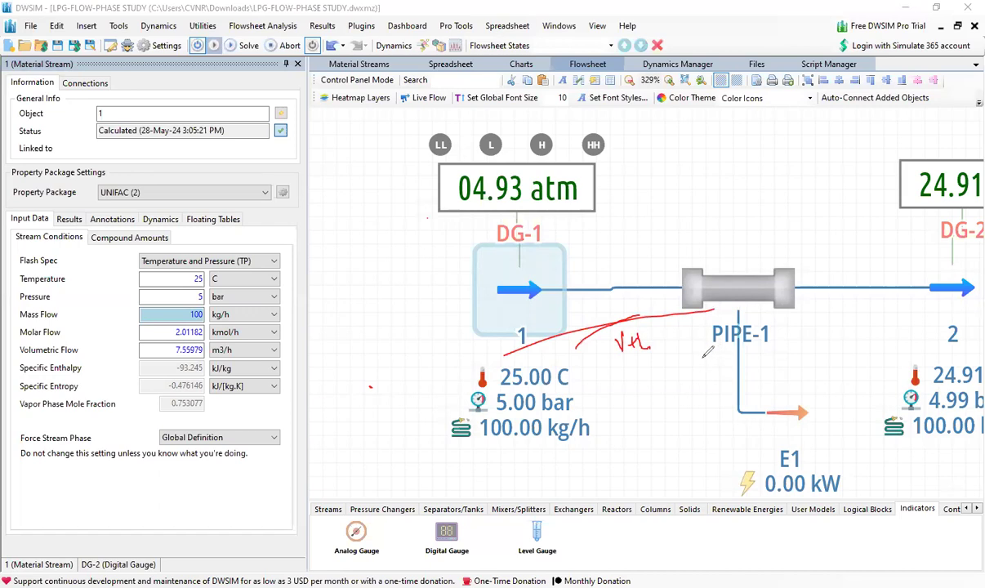
left_click_drag(619, 393, 625, 381)
left_click_drag(628, 382, 637, 381)
left_click_drag(640, 381, 682, 359)
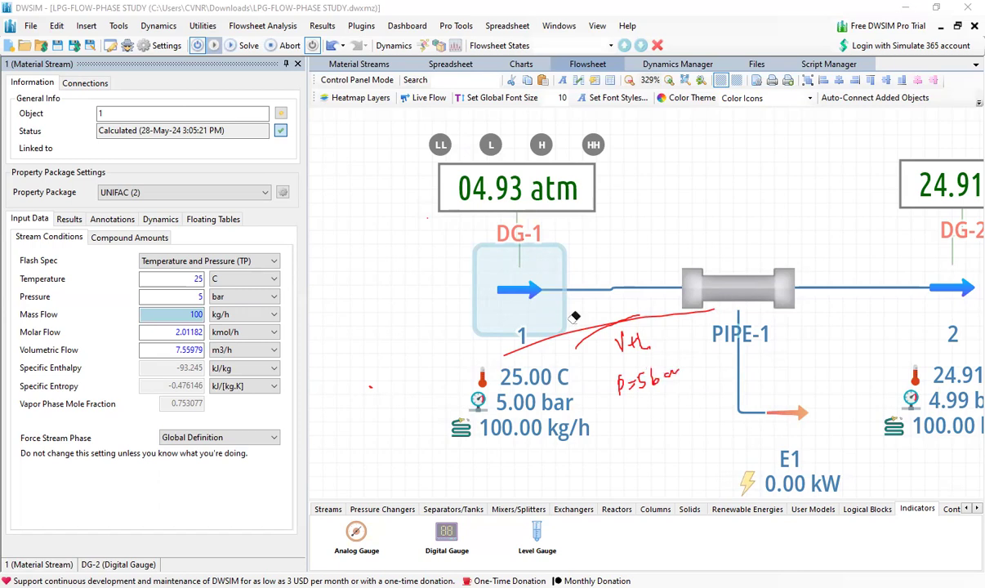
Erase the handwritten marks below the pipe, set stream 1's pressure to 8 bar and check the phase at the inlet and outlet
left_click_drag(589, 324, 677, 318)
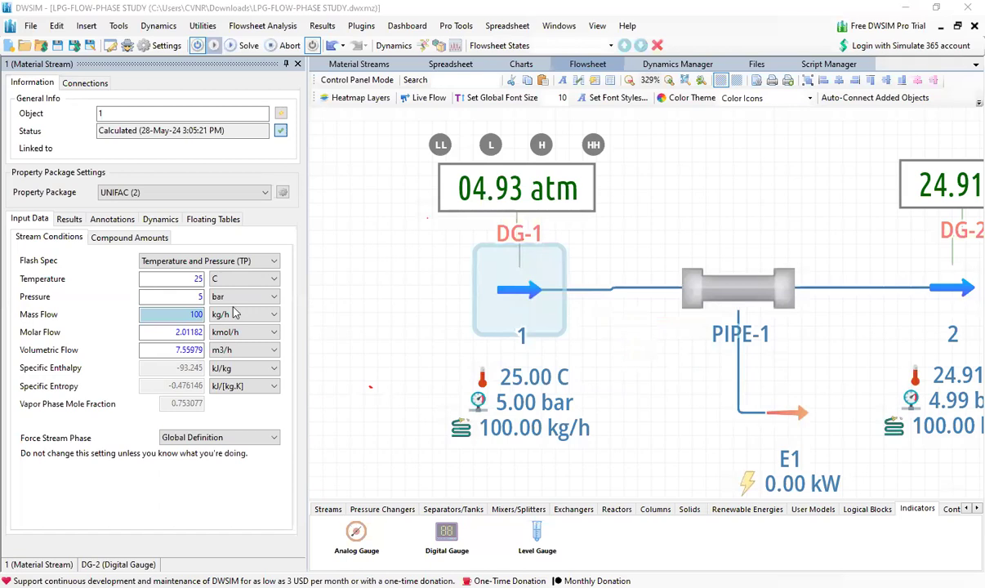
double_click(189, 292)
type("8")
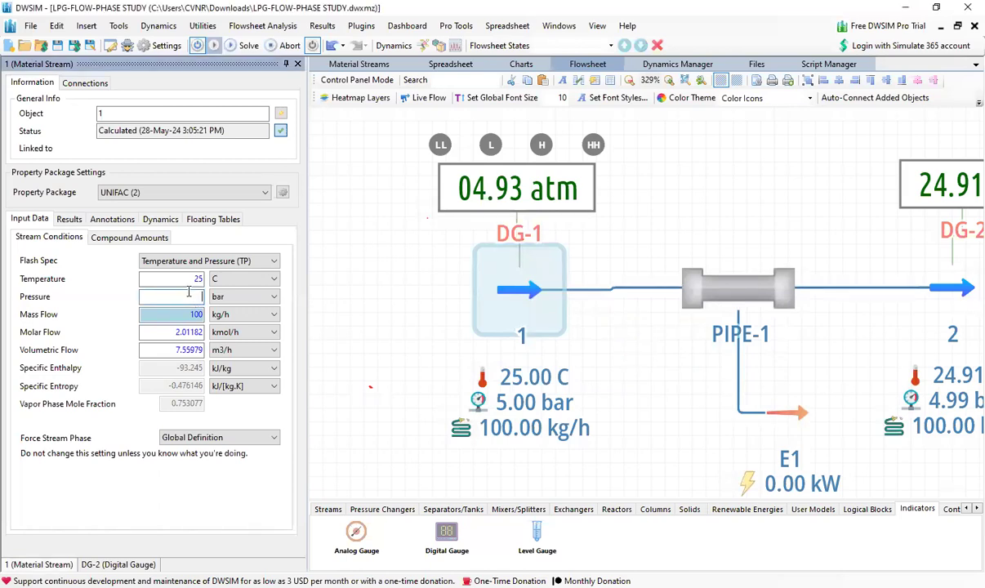
key("Return")
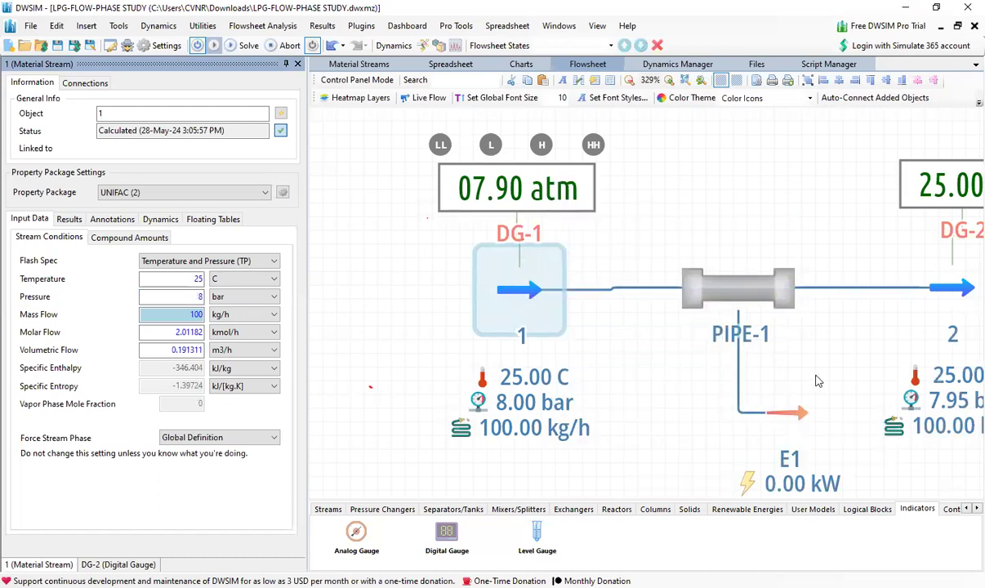
left_click(767, 359)
scroll(761, 376, "right", 3)
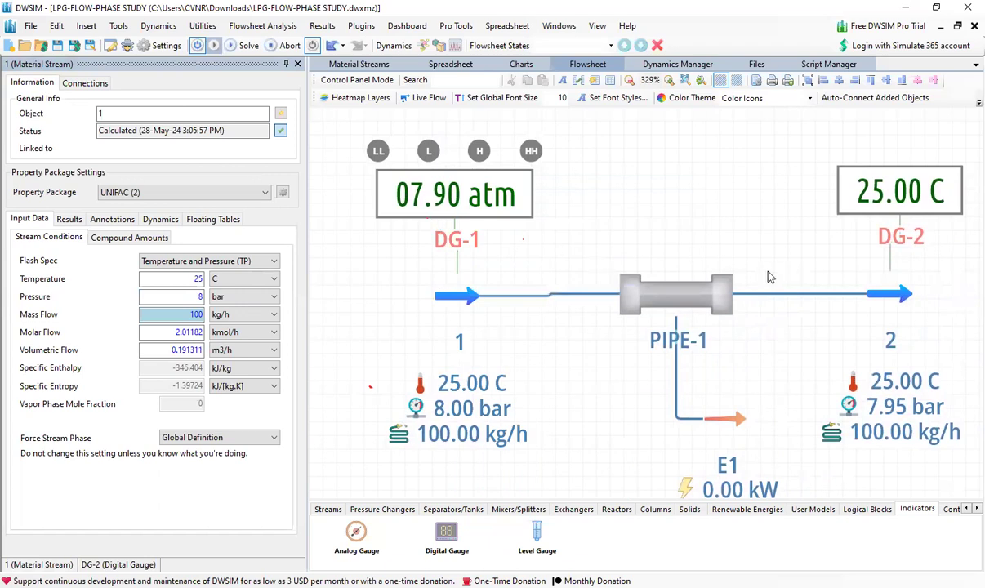
mouse_move(452, 319)
mouse_move(720, 281)
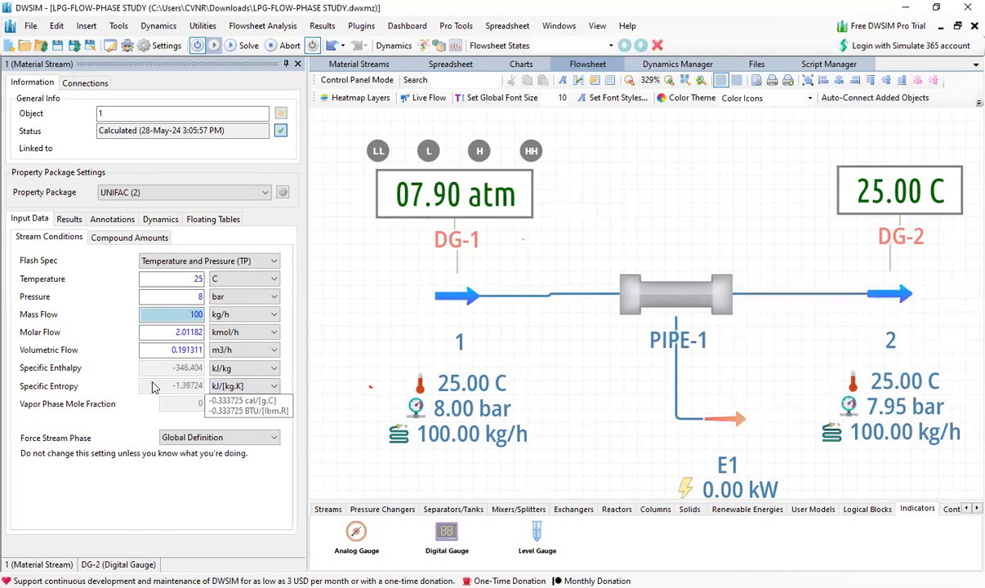
Set stream 1's pressure to 1 bar and check the stream's phase
double_click(177, 297)
key("BackSpace")
type("1")
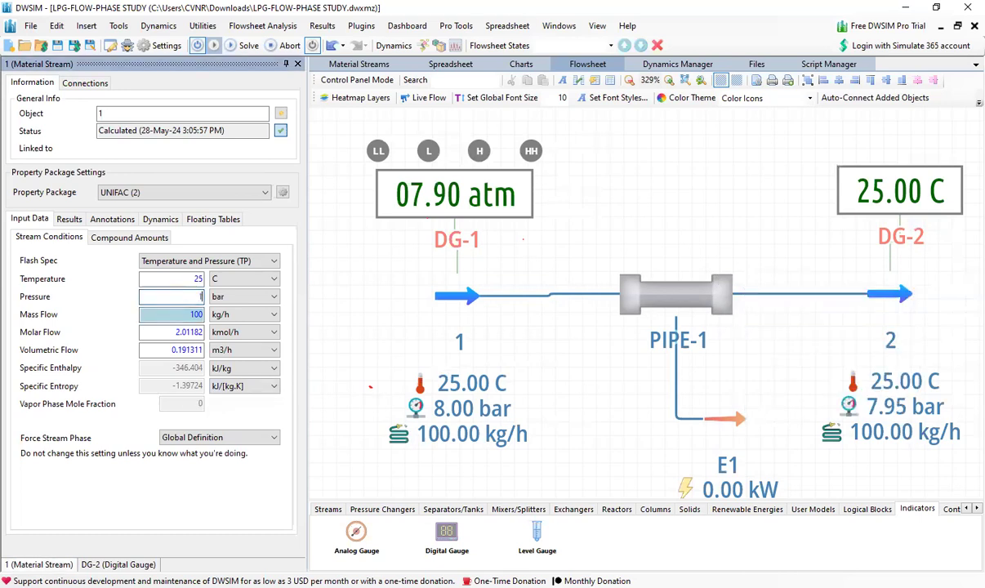
key("Return")
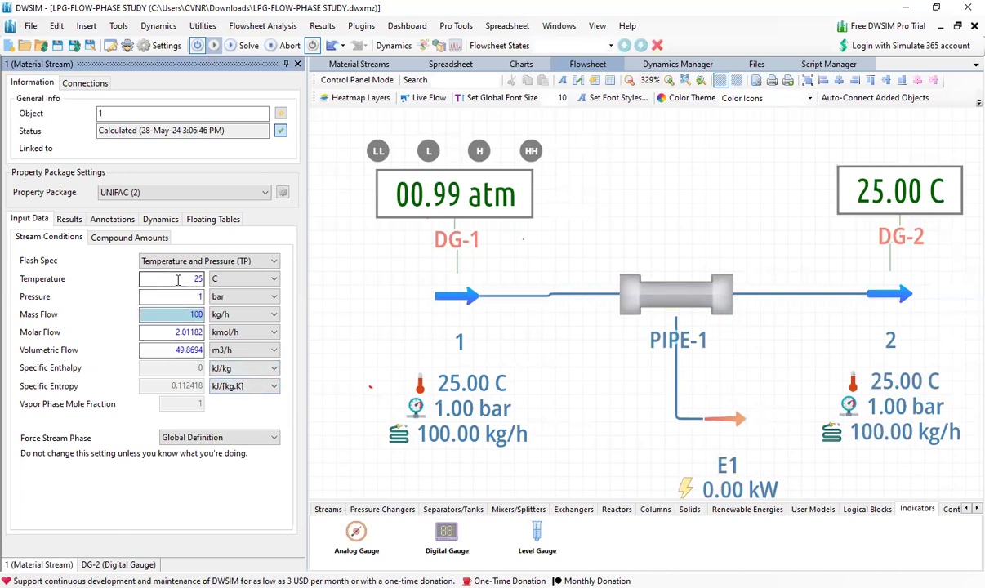
mouse_move(463, 303)
Set stream 1's temperature to -25 °C and then to -28 °C, checking the phase at each value
type("-")
key("Return")
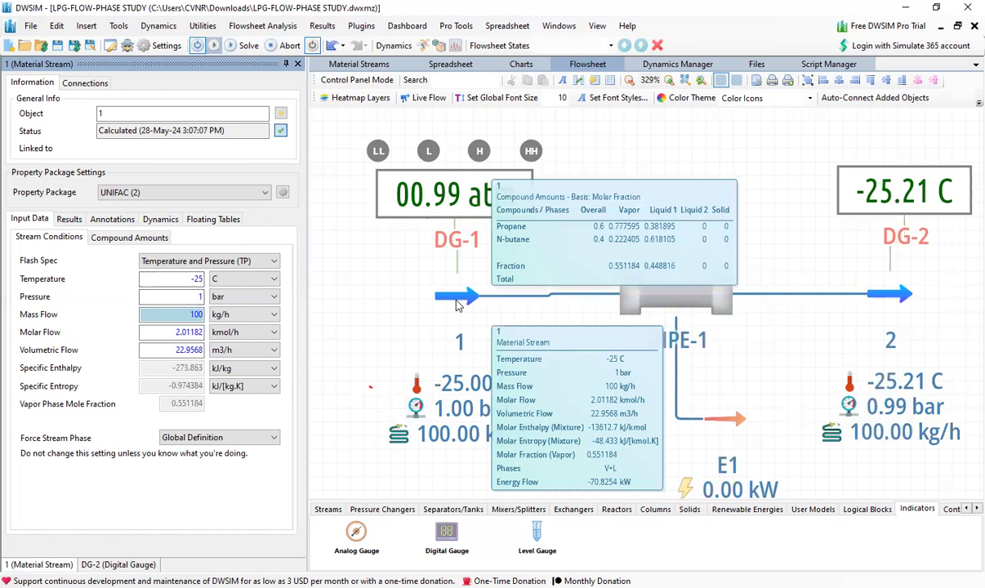
left_click(199, 279)
key("BackSpace")
type("8")
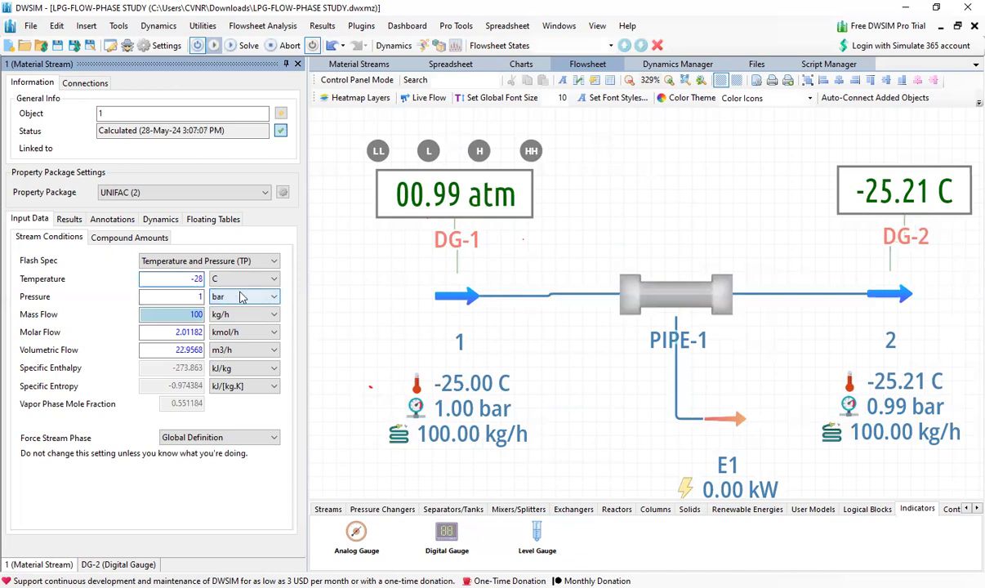
key("Return")
mouse_move(439, 293)
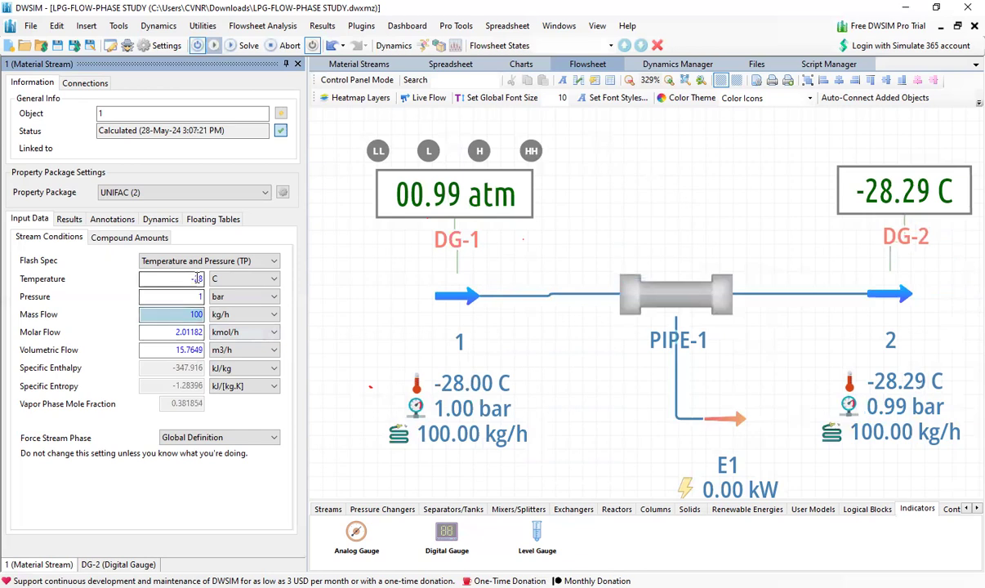
Lower stream 1's temperature to -30 °C and then to -32 °C, checking the phase
type("30")
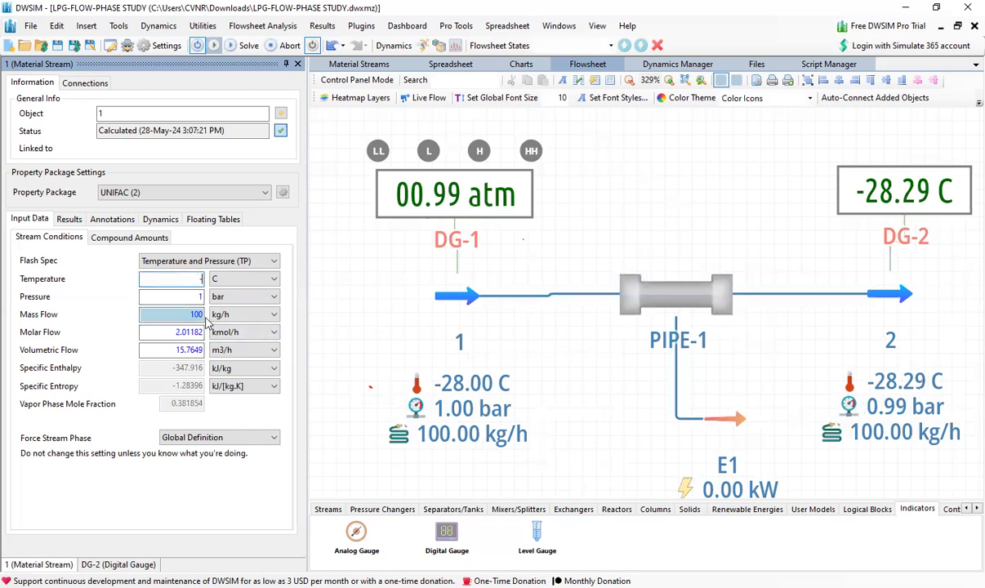
key("Return")
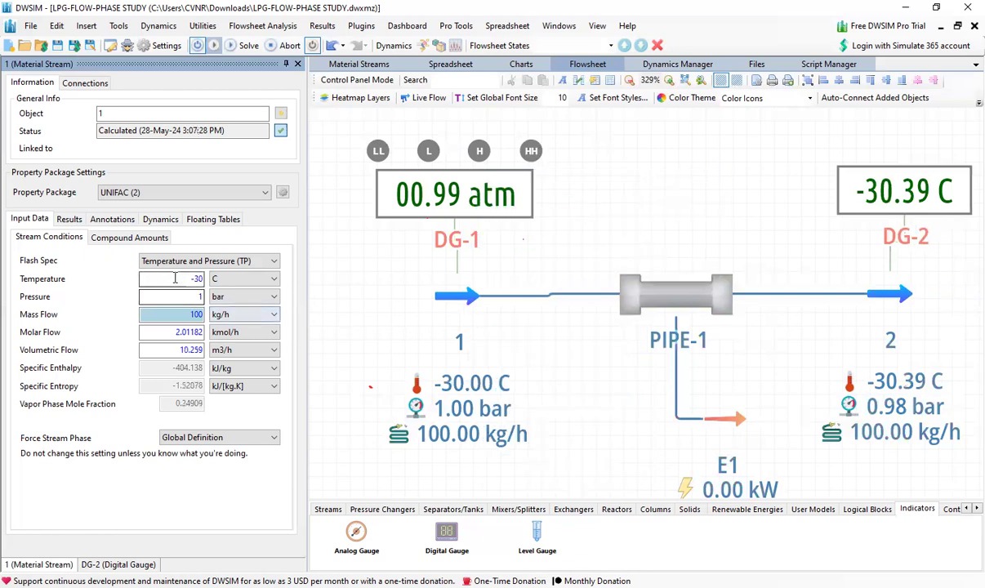
key("BackSpace")
type("2")
key("Return")
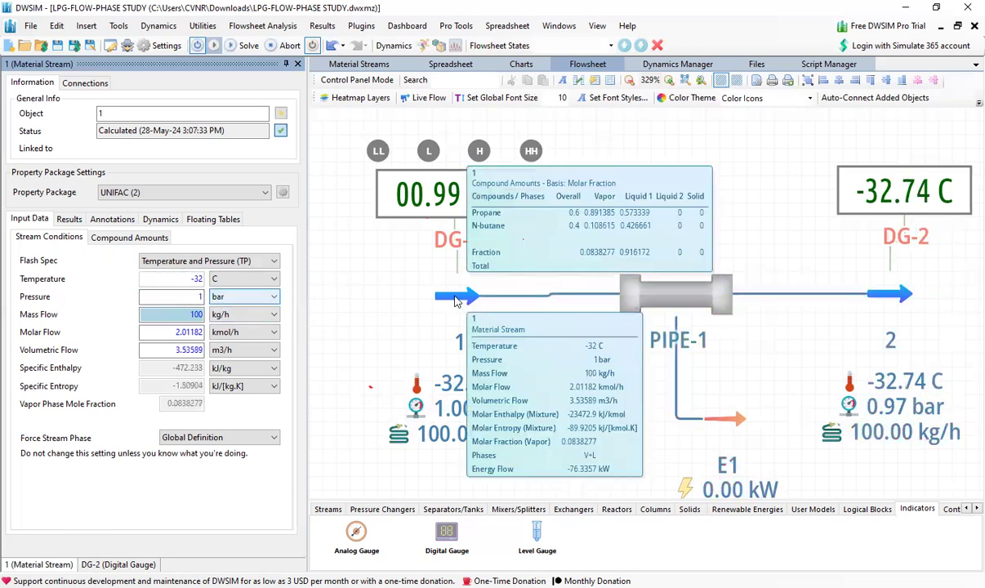
Try -35 °C as stream 1's temperature, check the phase, and return the temperature to -32 °C
left_click(199, 296)
key("BackSpace")
key("BackSpace")
type("5")
key("Return")
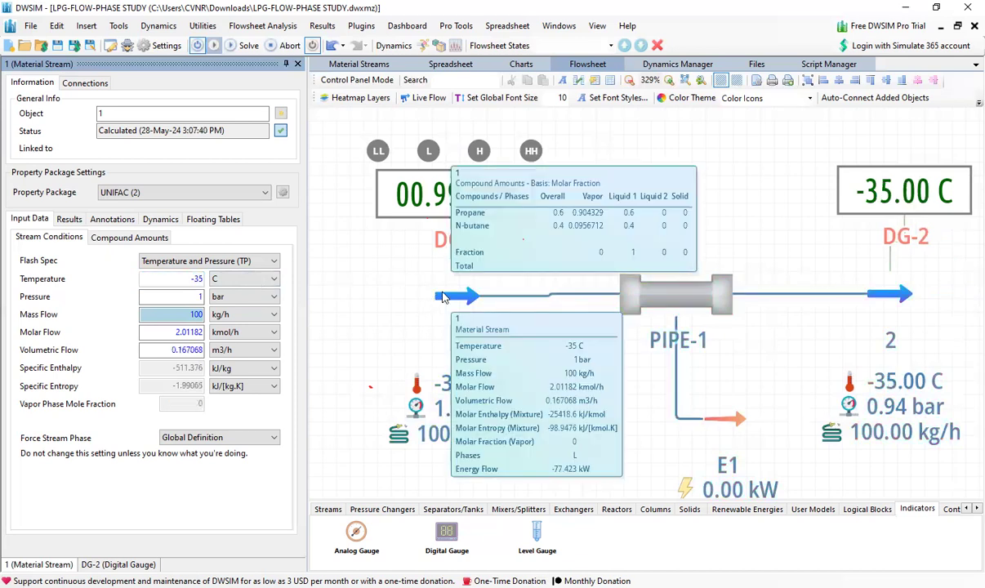
left_click(198, 279)
type("2")
key("Delete")
key("Return")
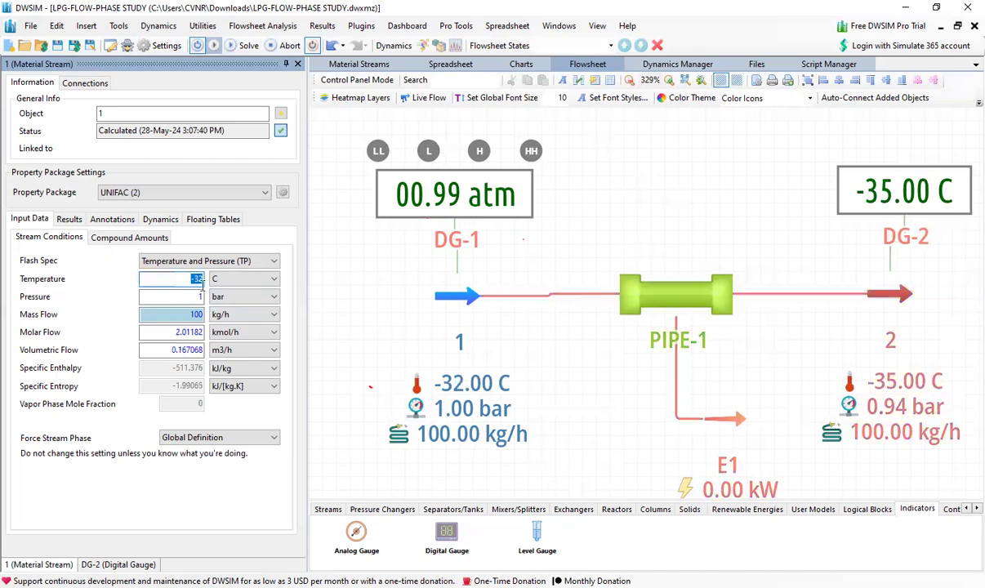
Set stream 1's temperature to -33 °C and check the stream's phase
mouse_move(455, 307)
left_click(202, 278)
key("BackSpace")
type("3")
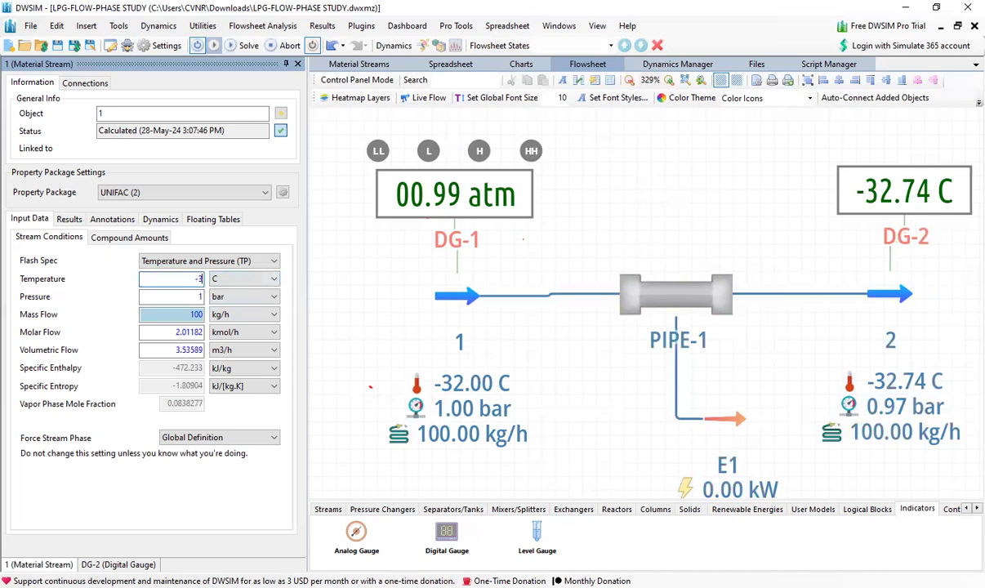
key("Return")
mouse_move(456, 301)
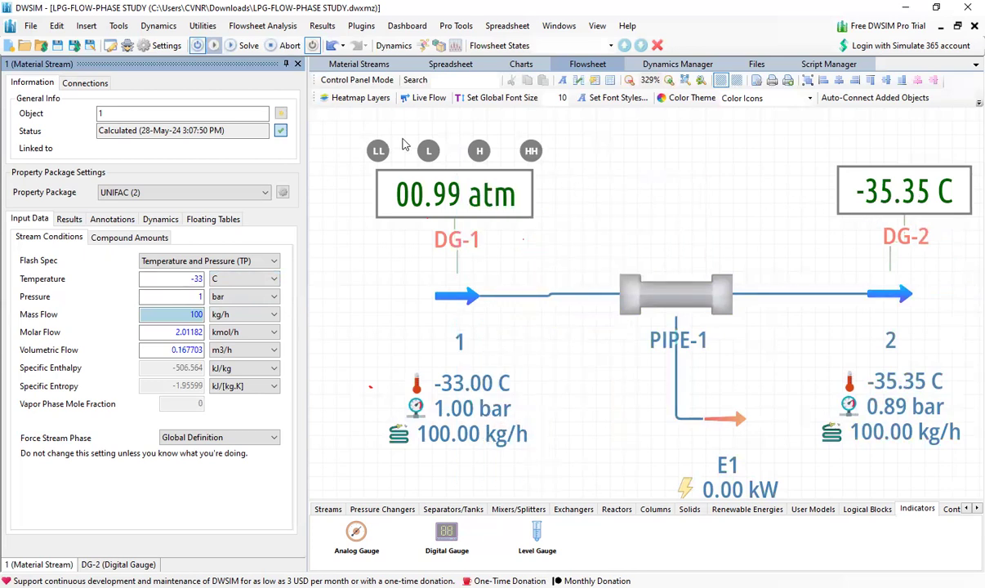
Add a text note above the pipe reading "T=25 deg C, P = 8 bar, Phase - L" and widen it to fit one line
left_click_drag(583, 277, 561, 270)
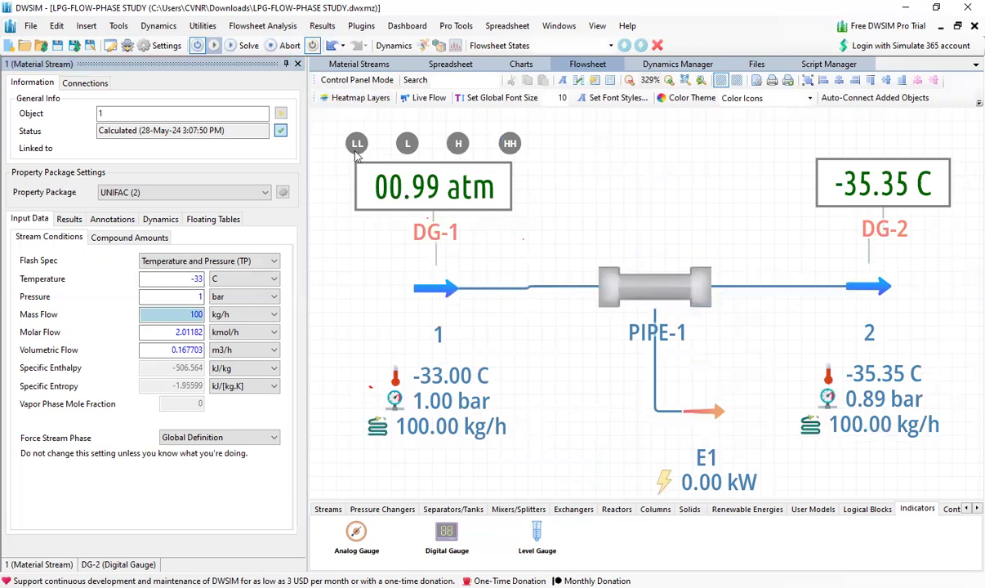
left_click(576, 137)
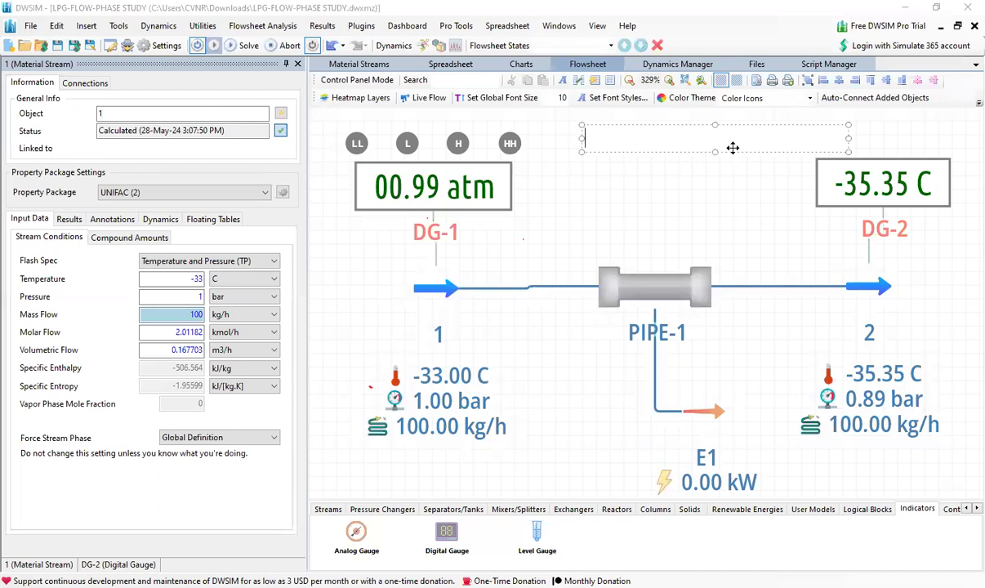
type("T=25 deg C, P = 8 bar")
key("BackSpace")
type(", Phase -")
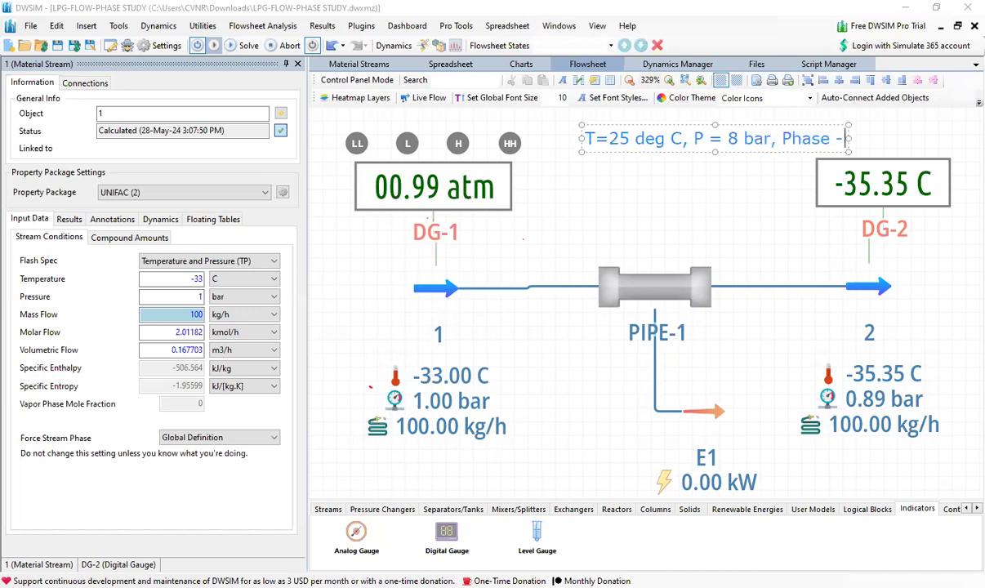
type(" L")
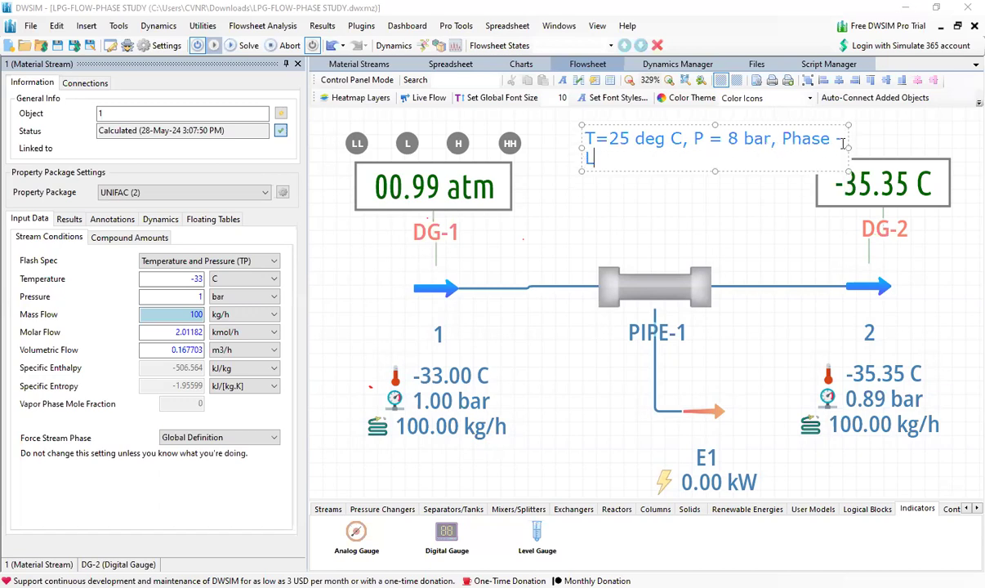
left_click_drag(849, 146, 877, 140)
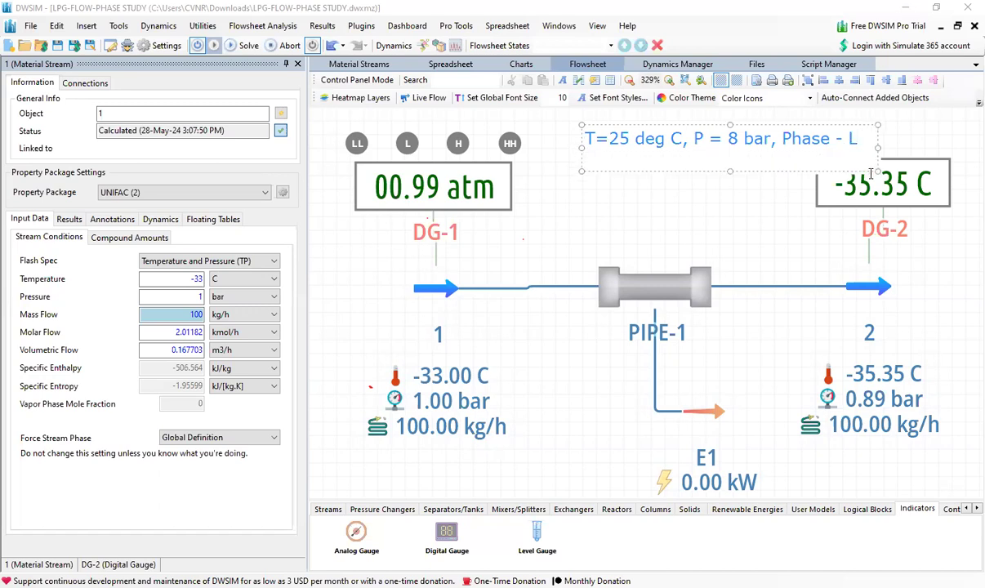
Add a second line to the note reading "P = 1atm, T = -33 degC, phase - L"
key("Return")
type("P = 1at")
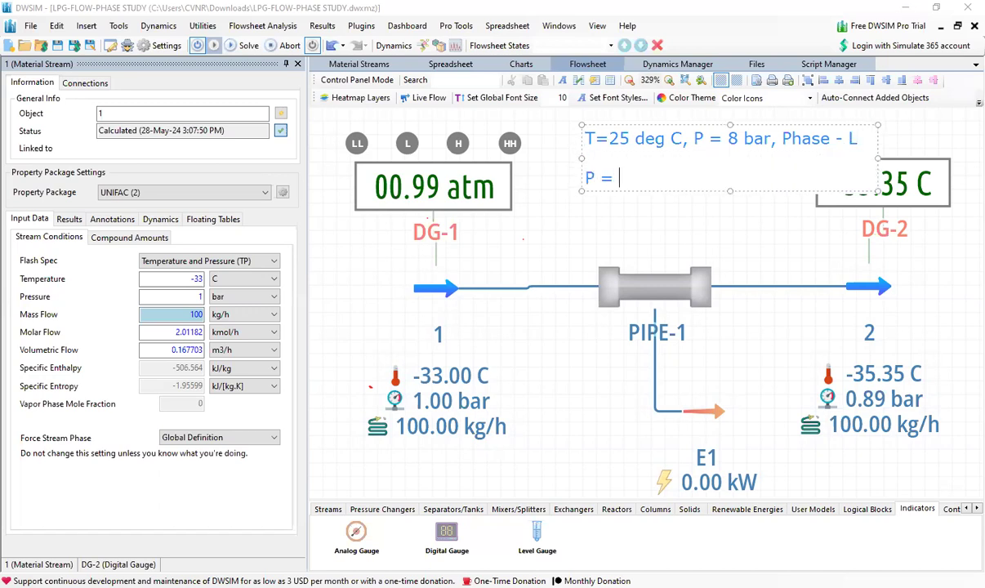
type("m, T = -3")
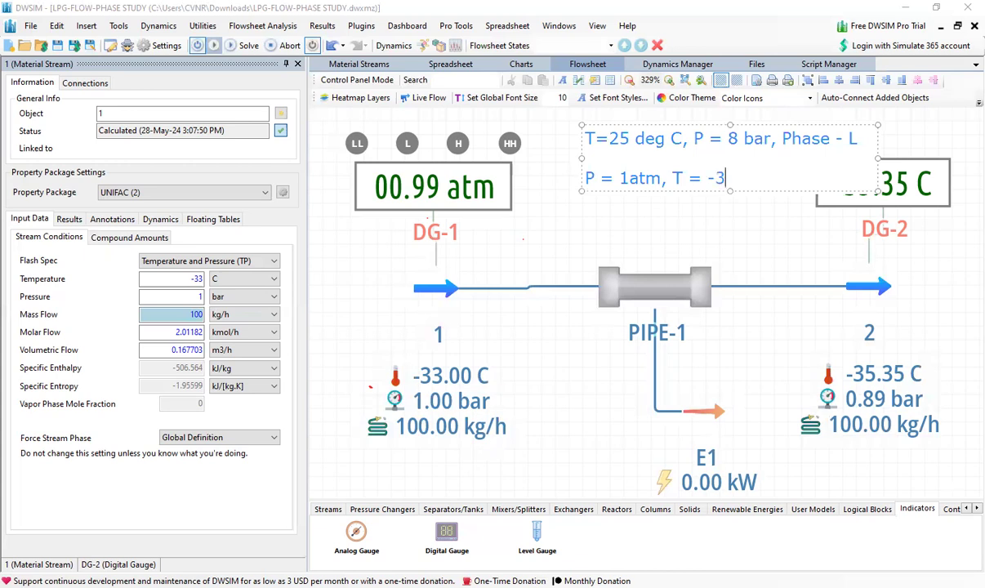
type("3 degC, phase - L")
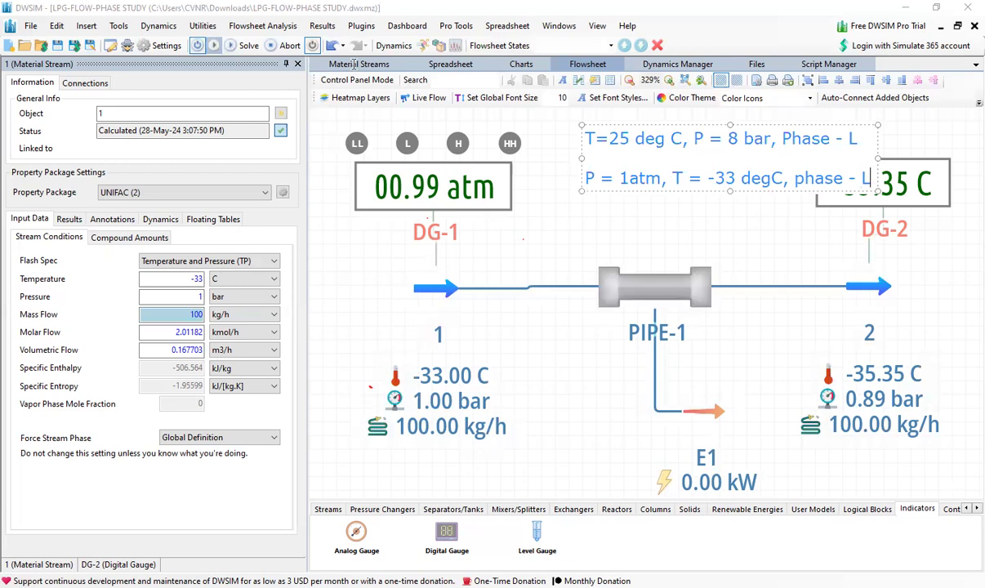
Close the editors of stream 1 and gauge DG-2 so that the flowsheet and the text note no longer overlap
left_click(298, 65)
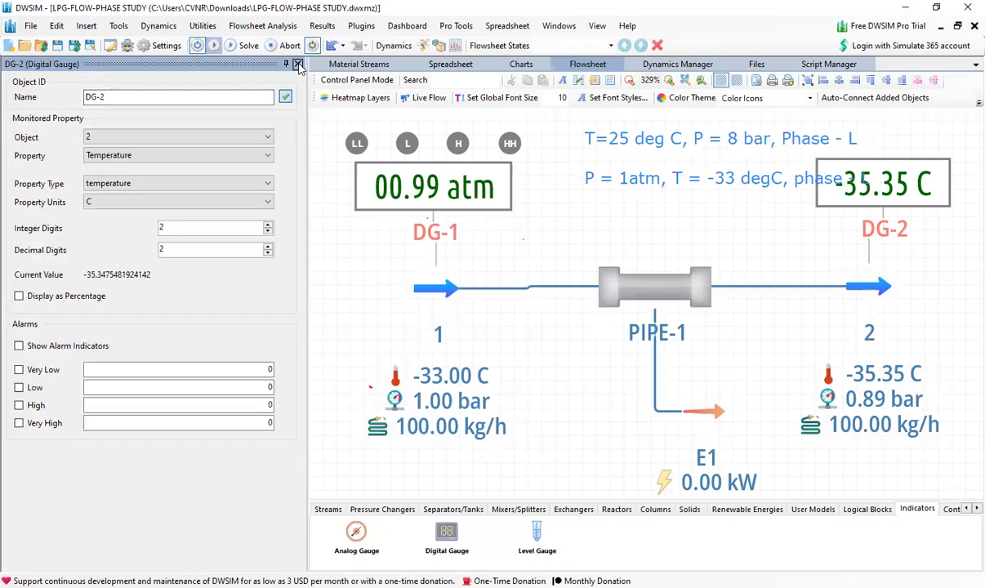
left_click(284, 65)
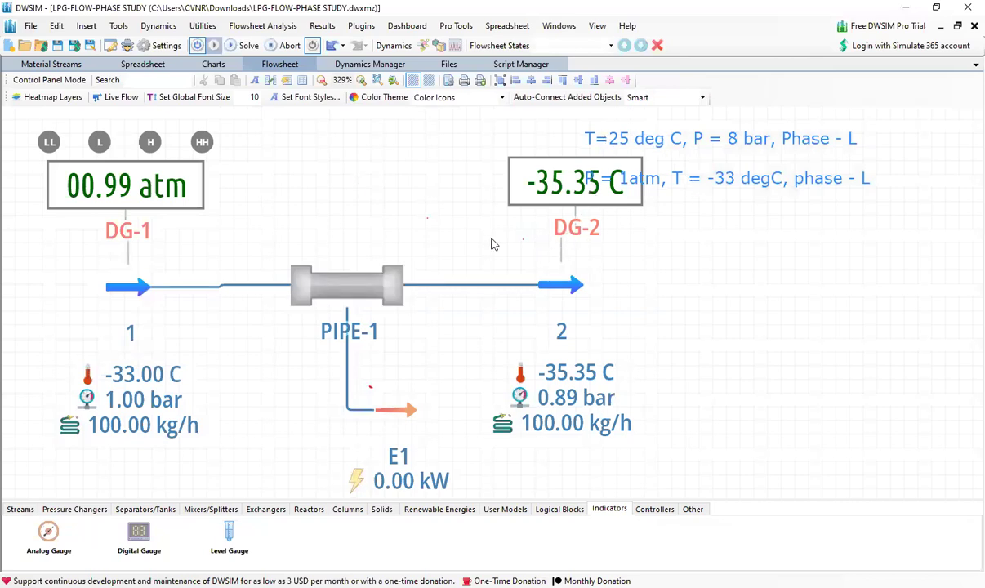
scroll(485, 244, "down", 1)
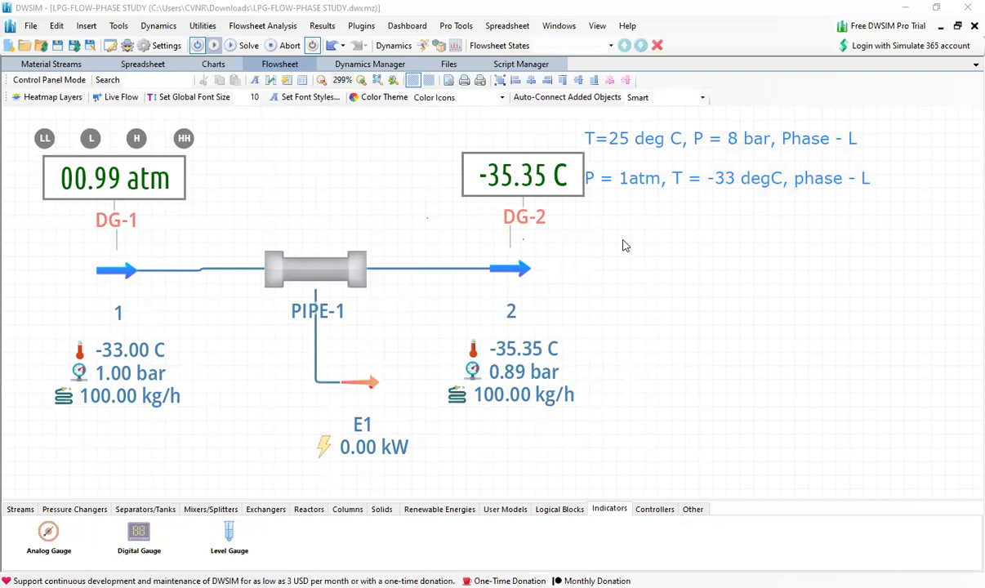
left_click_drag(625, 245, 594, 294)
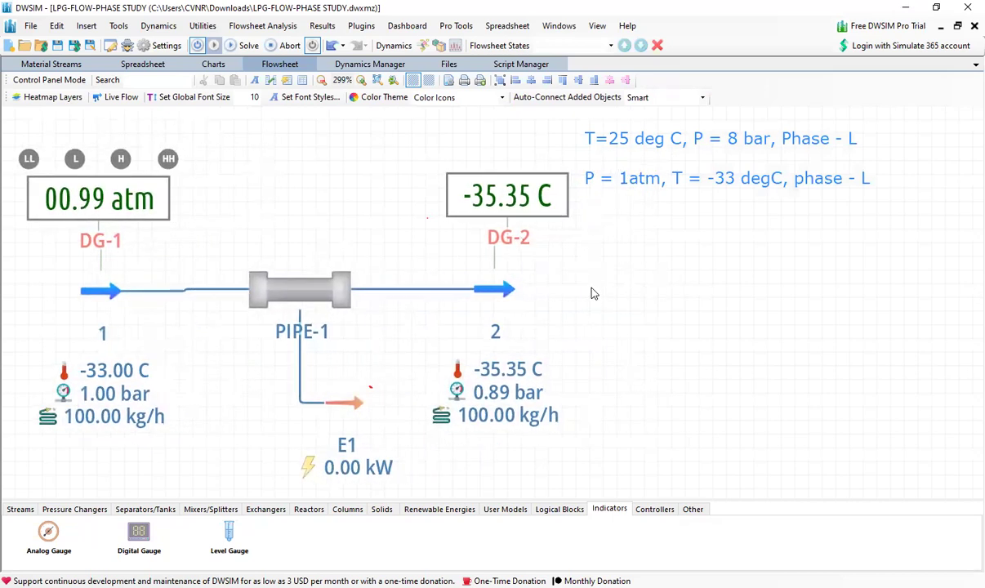